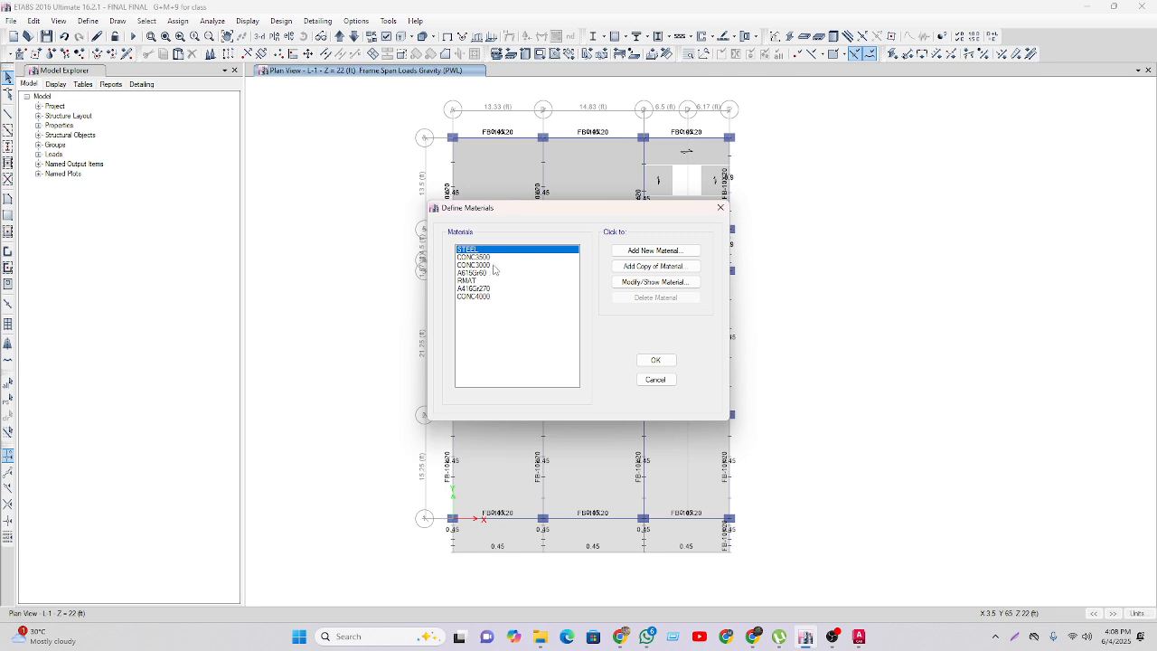
# - Add a copy of the CONC4000 material and name it CON-3800
pyautogui.click(488, 297)
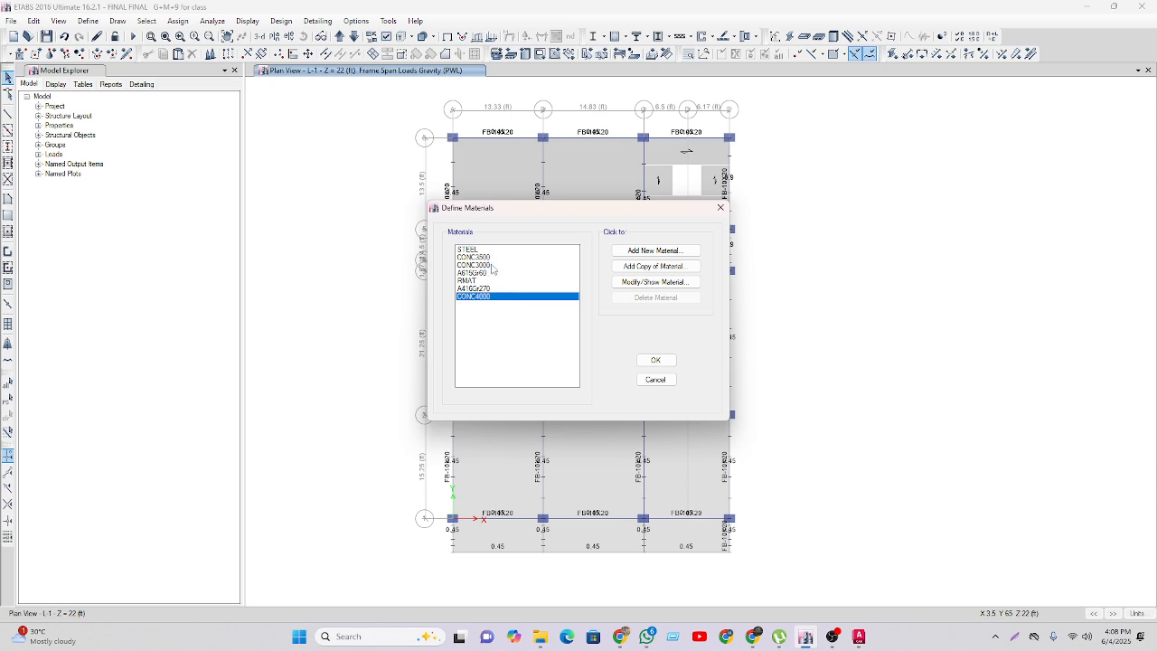
pyautogui.click(492, 265)
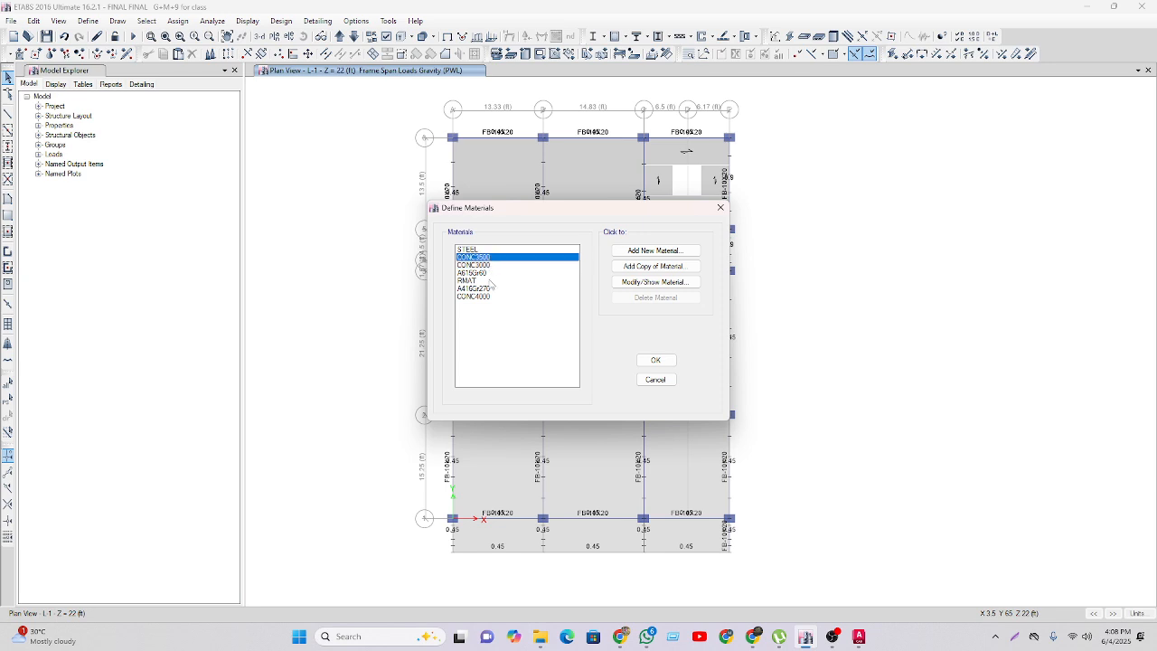
pyautogui.click(495, 298)
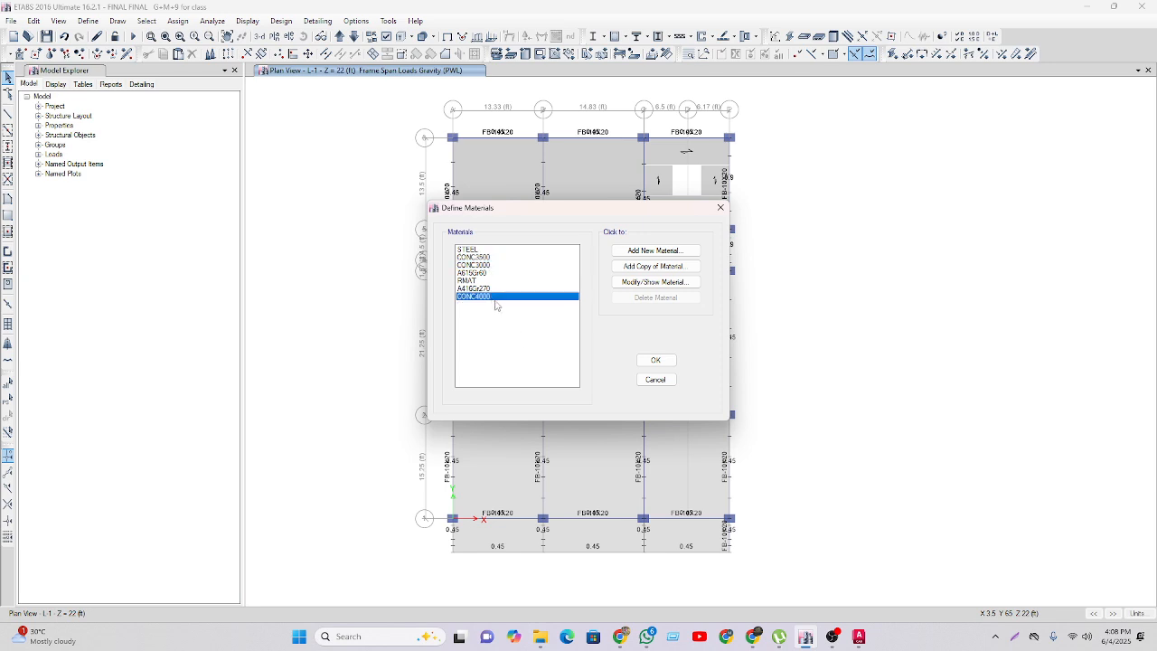
pyautogui.click(665, 266)
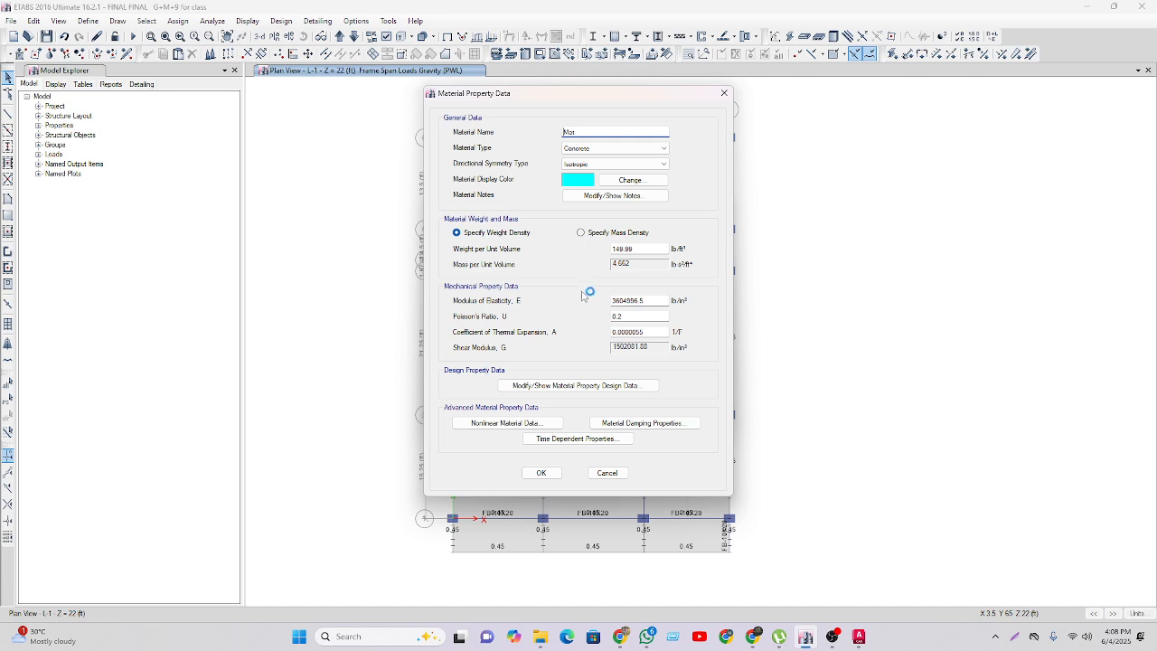
pyautogui.doubleClick(593, 133)
pyautogui.write('cON')
pyautogui.press('BackSpace')
pyautogui.press('BackSpace')
pyautogui.press('BackSpace')
pyautogui.write('CON')
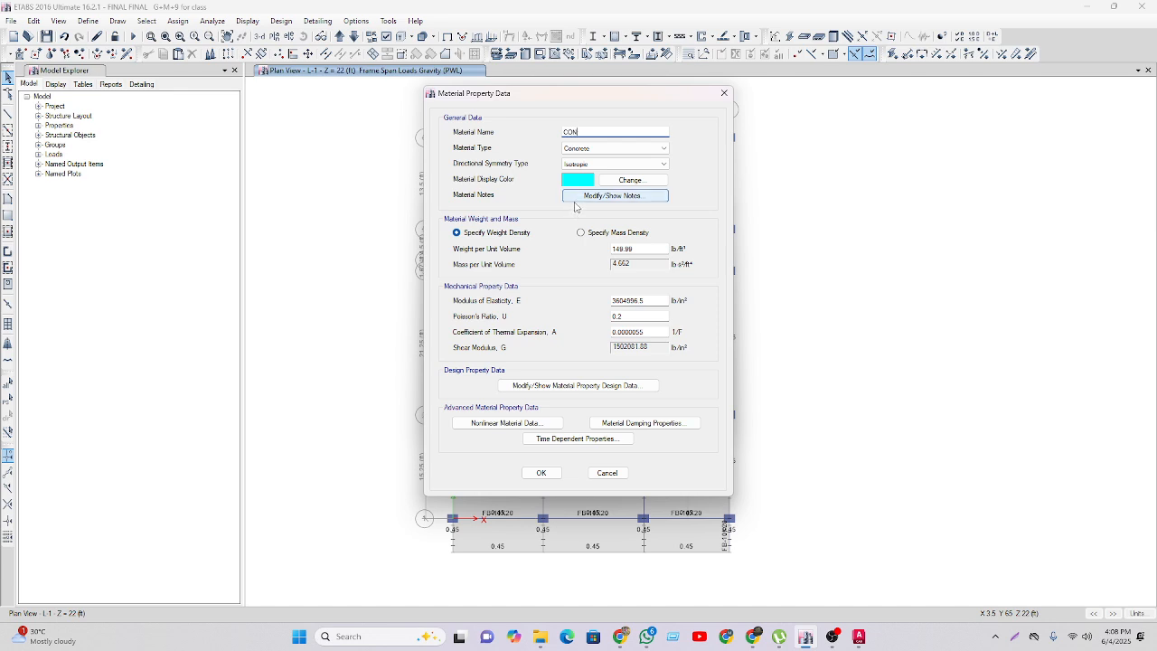
pyautogui.write(' 3800')
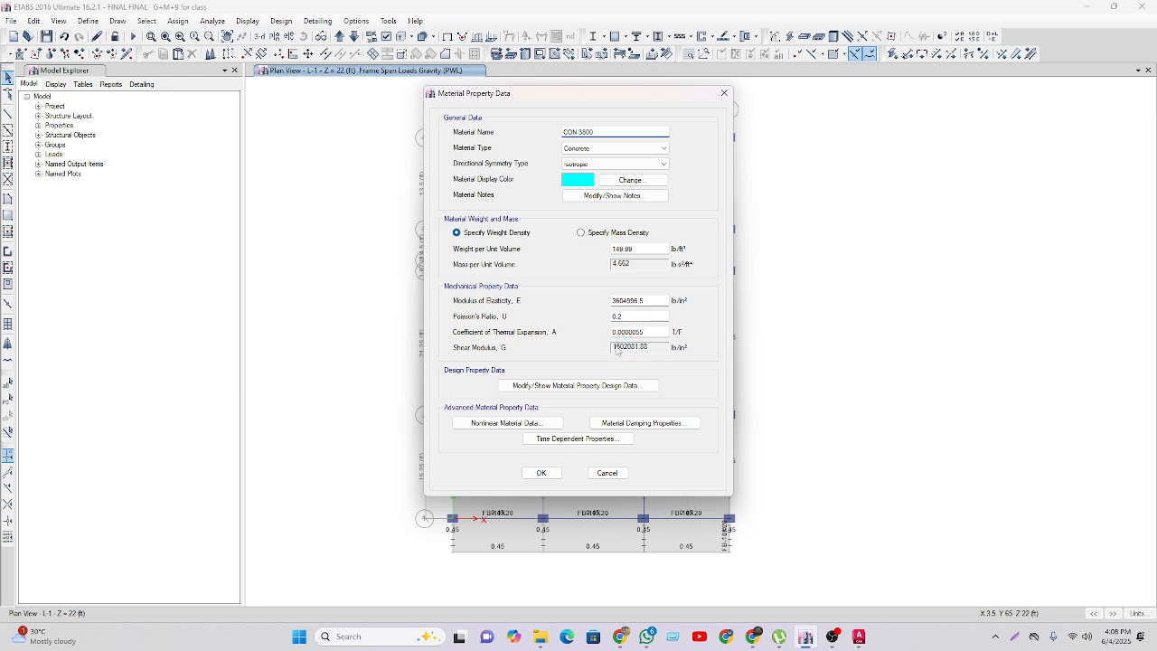
# - Set the modulus of elasticity of the CON-3800 material to 3513715.9 lb/in²
pyautogui.doubleClick(649, 300)
pyautogui.click(629, 306)
pyautogui.moveTo(647, 302); pyautogui.dragTo(592, 304)
pyautogui.moveTo(622, 306); pyautogui.dragTo(605, 314)
pyautogui.write('35')
pyautogui.moveTo(620, 302); pyautogui.dragTo(628, 302)
pyautogui.write('13')
pyautogui.moveTo(628, 300); pyautogui.dragTo(640, 300)
pyautogui.write('715')
pyautogui.press('BackSpace')
pyautogui.press('BackSpace')
# - Set the specified concrete compressive strength of CON-3800 to 3800 lb/in² and accept the new material
pyautogui.click(604, 386)
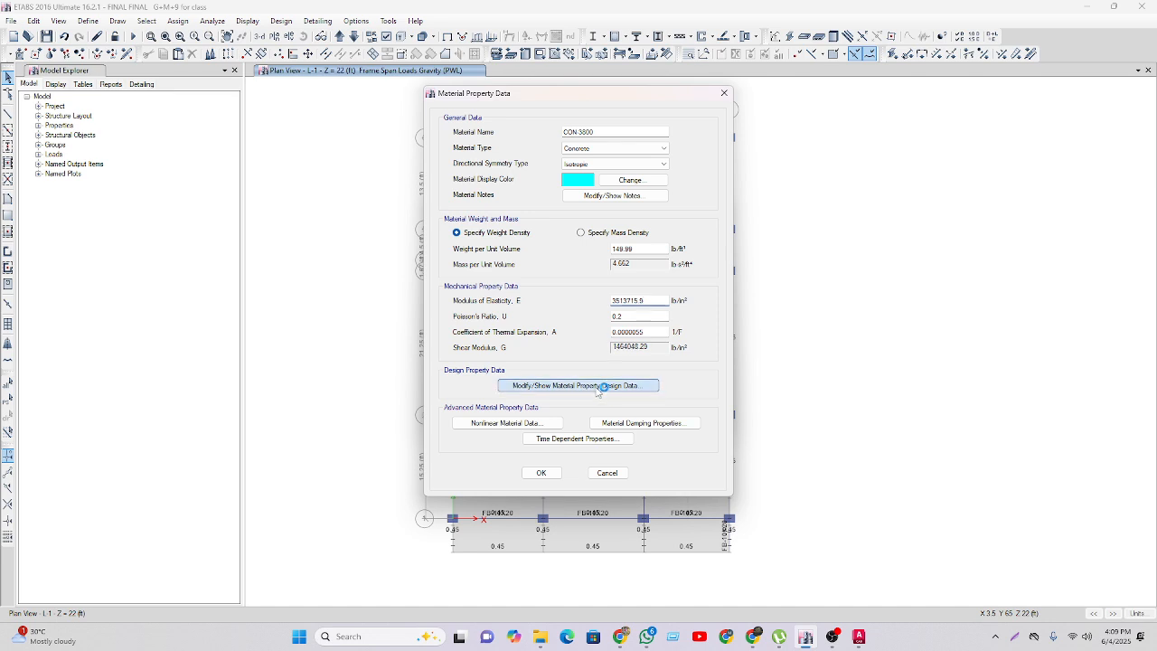
pyautogui.doubleClick(633, 282)
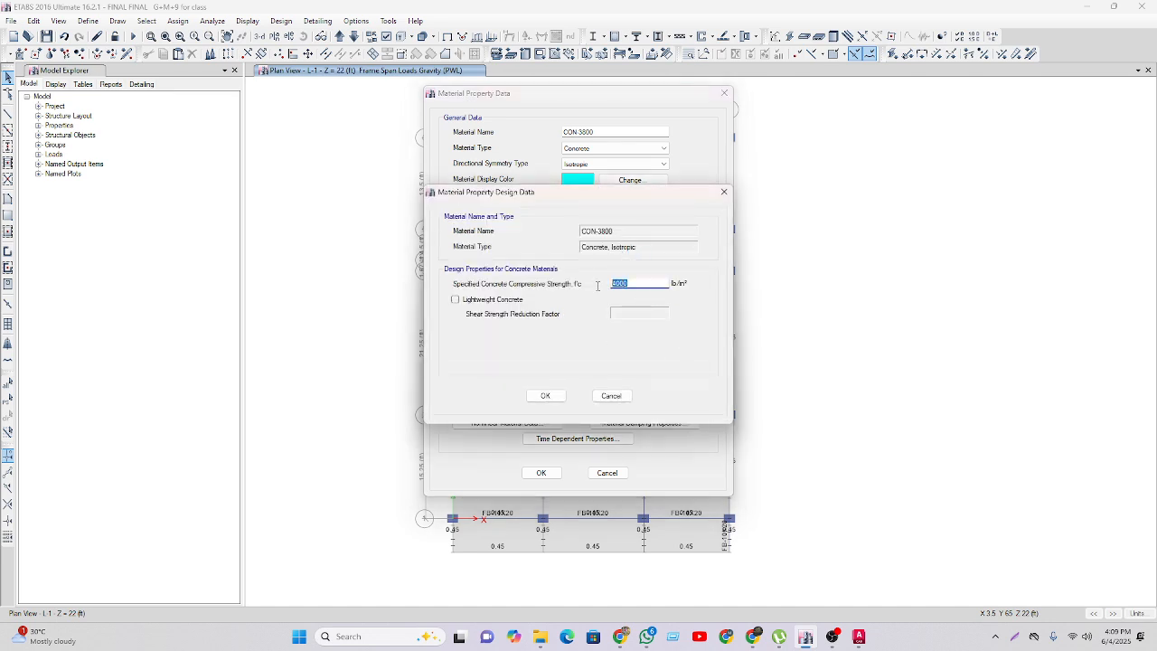
pyautogui.write('3800')
pyautogui.click(545, 395)
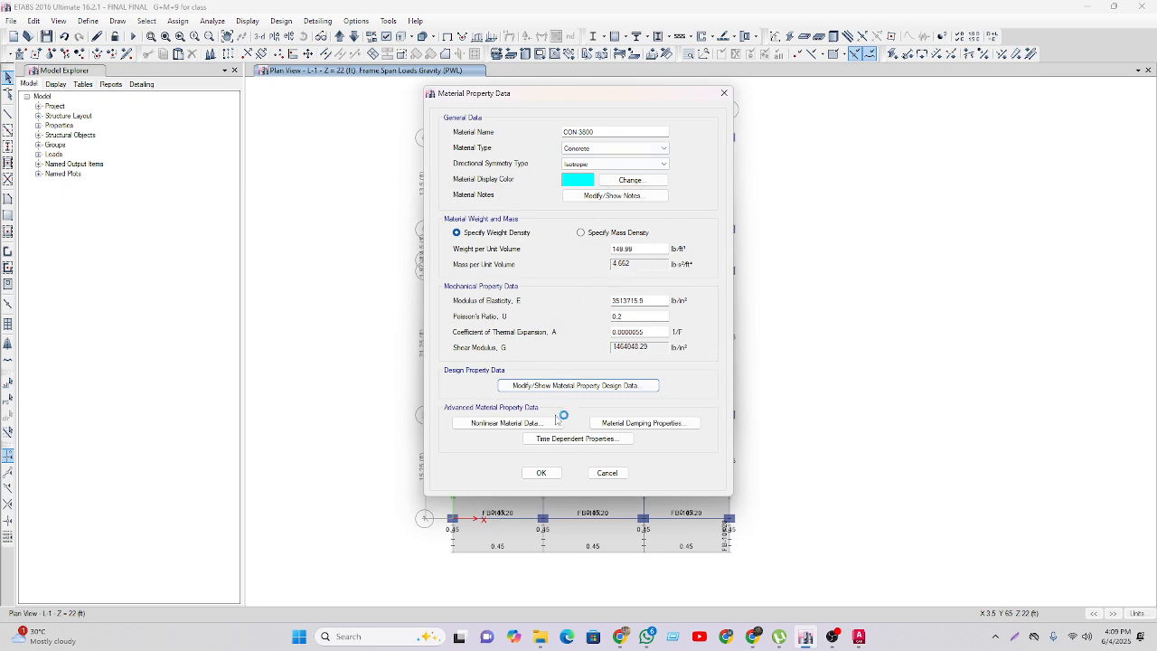
pyautogui.click(541, 473)
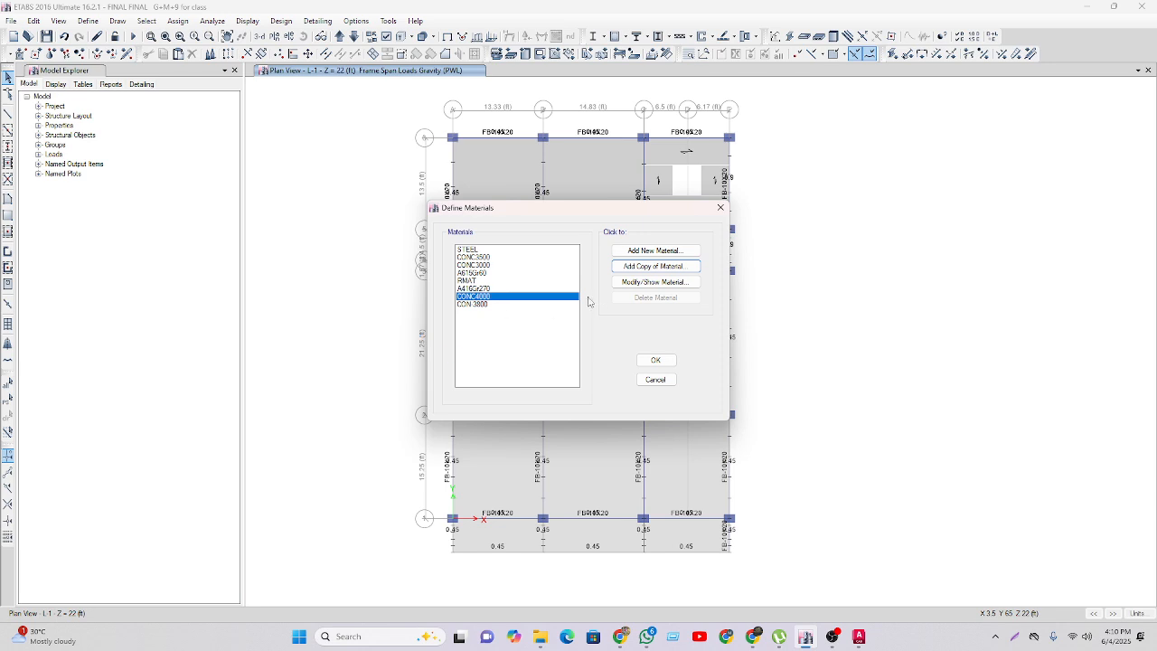
# - Examine the A615Gr60 rebar material's weight, yield and tensile design strengths and material type options without changing them
pyautogui.click(482, 272)
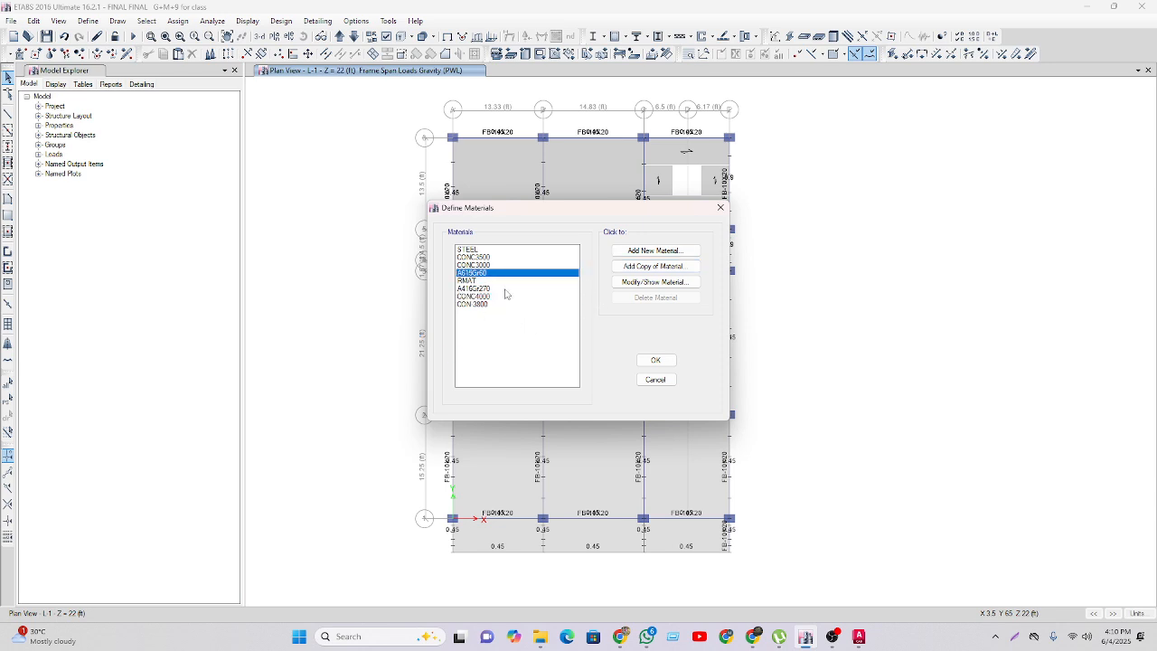
pyautogui.click(649, 285)
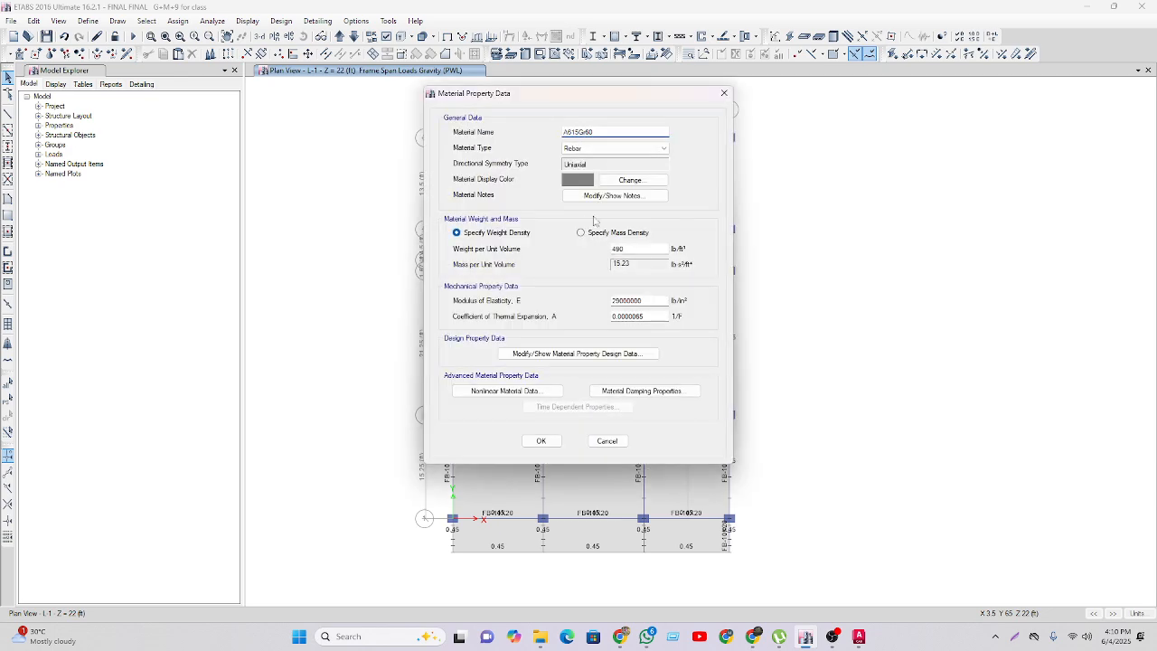
pyautogui.click(628, 250)
pyautogui.click(574, 355)
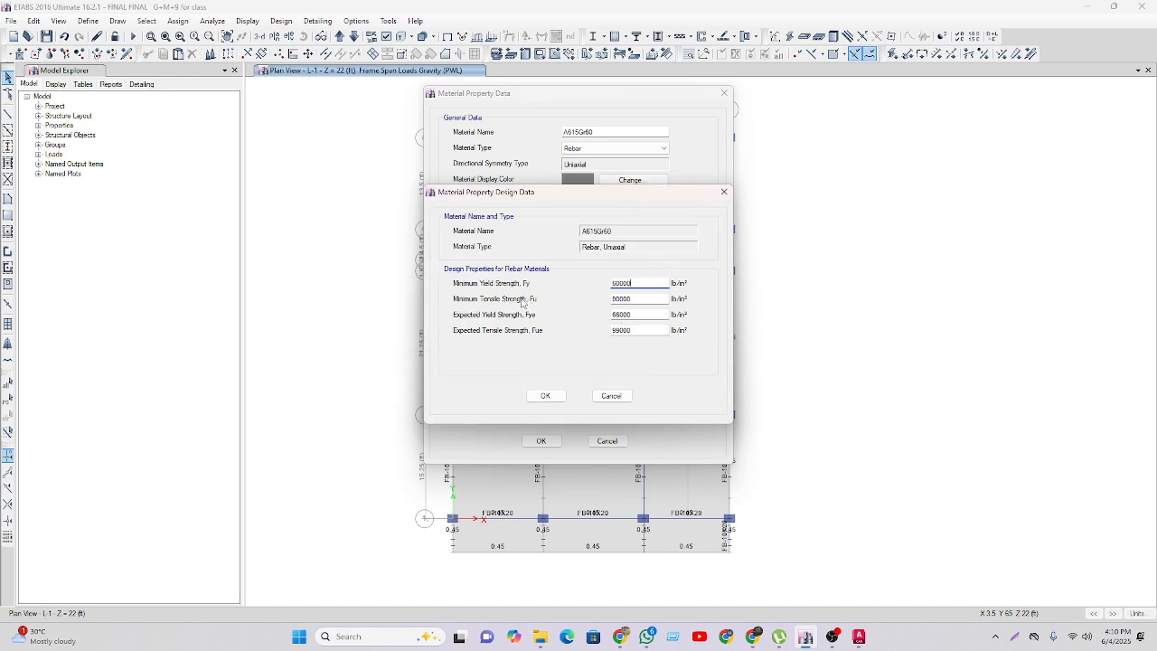
pyautogui.click(639, 301)
pyautogui.click(643, 314)
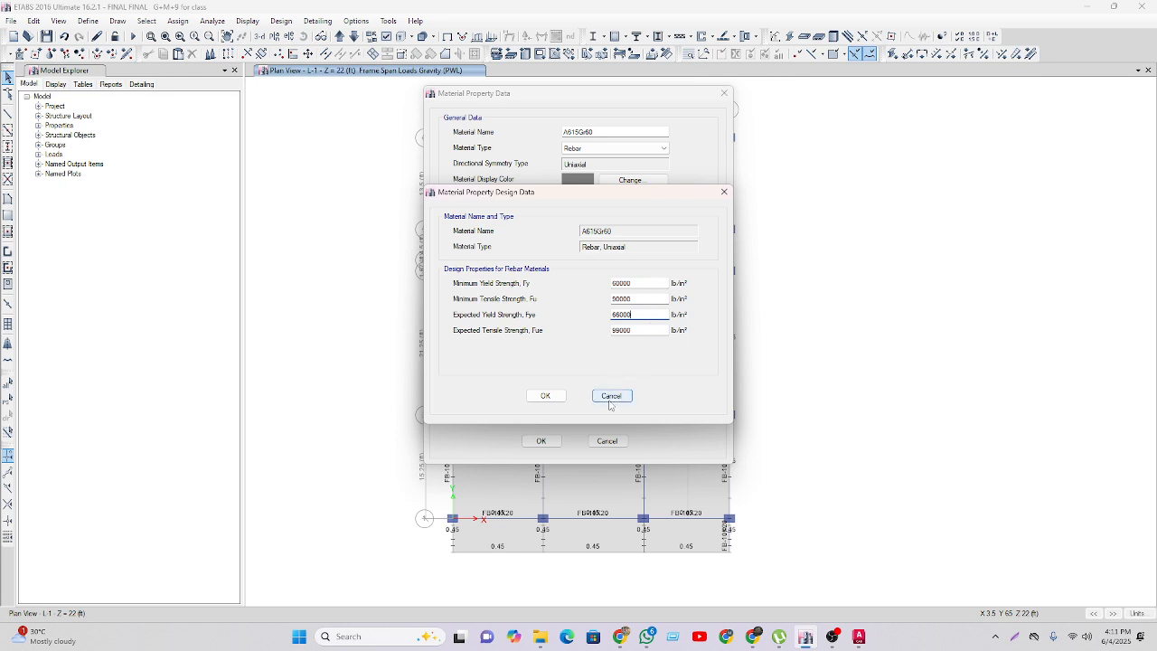
pyautogui.click(545, 395)
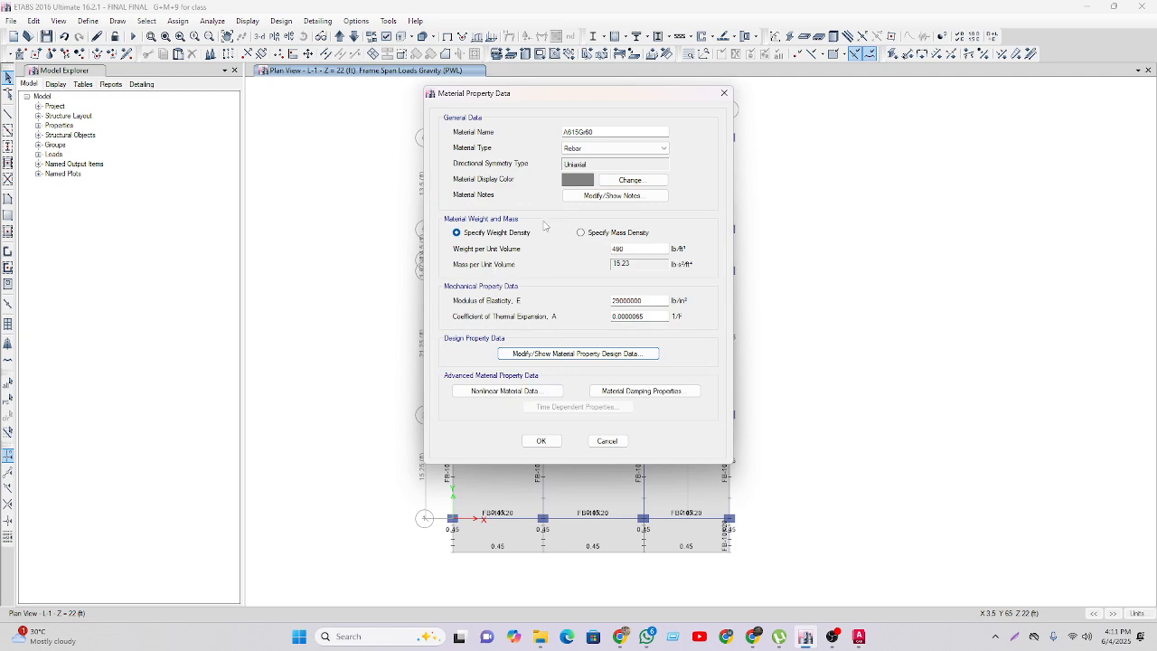
pyautogui.click(631, 150)
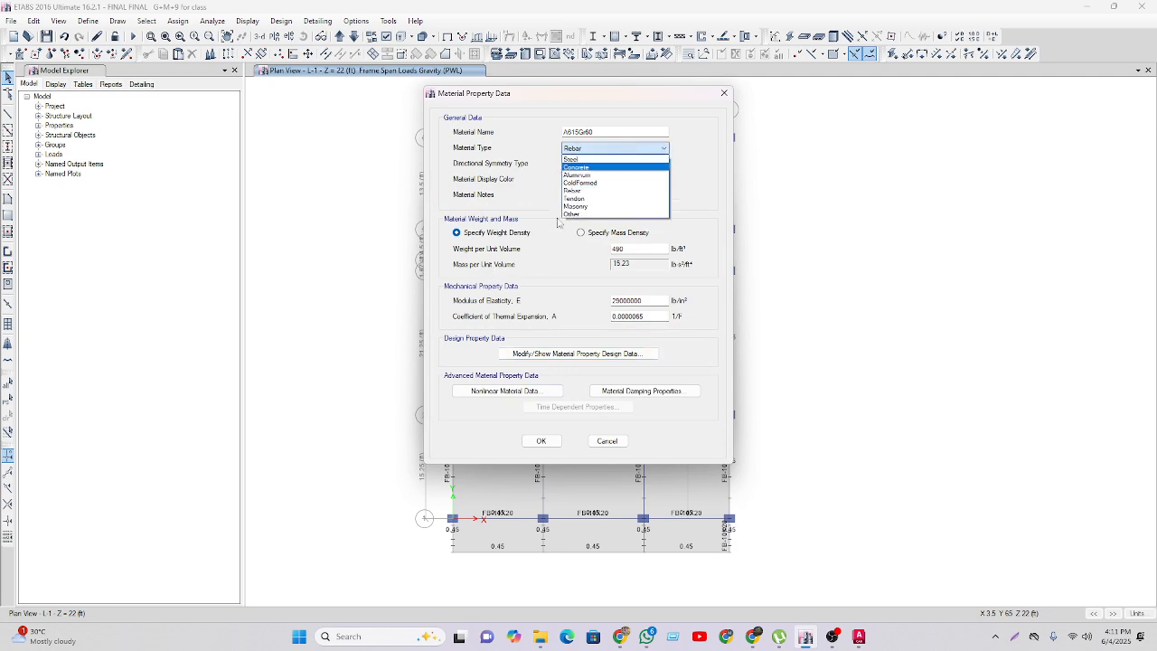
pyautogui.click(695, 181)
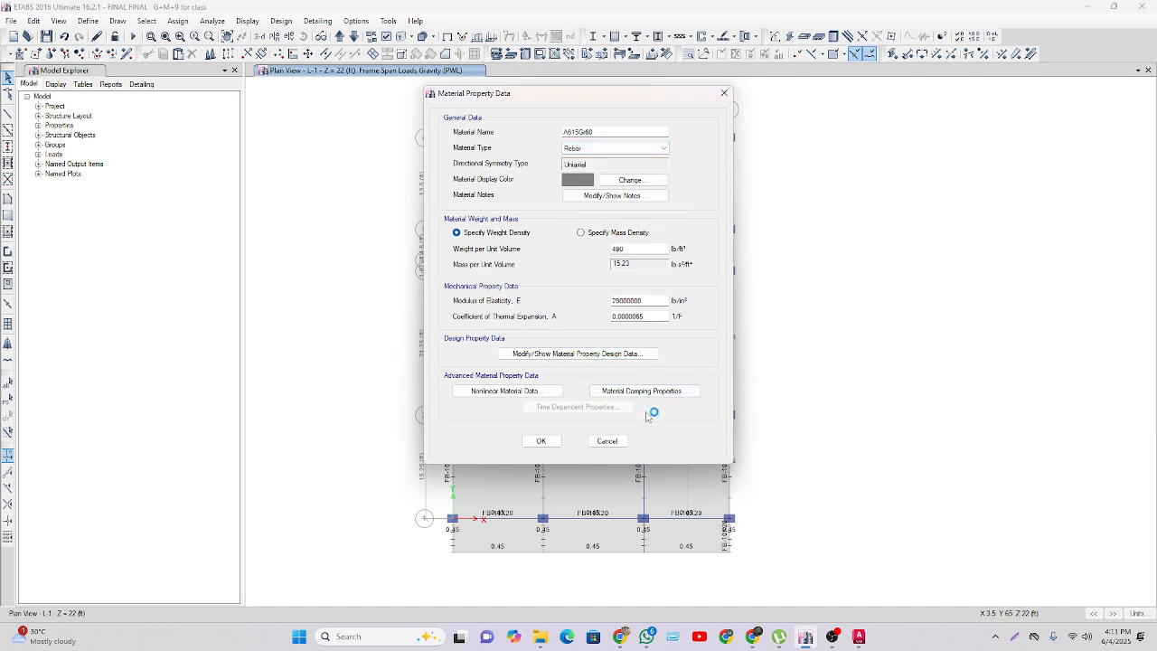
pyautogui.click(609, 441)
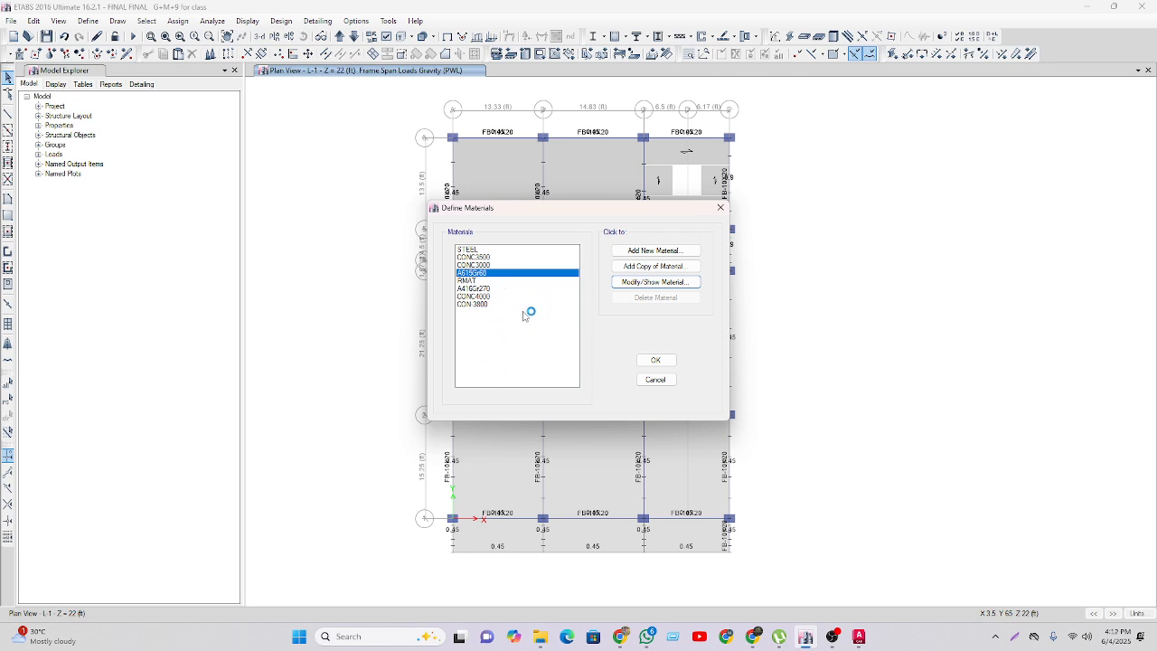
# - Accept the material definitions and open the list of frame section properties, moved aside from the plan
pyautogui.click(655, 360)
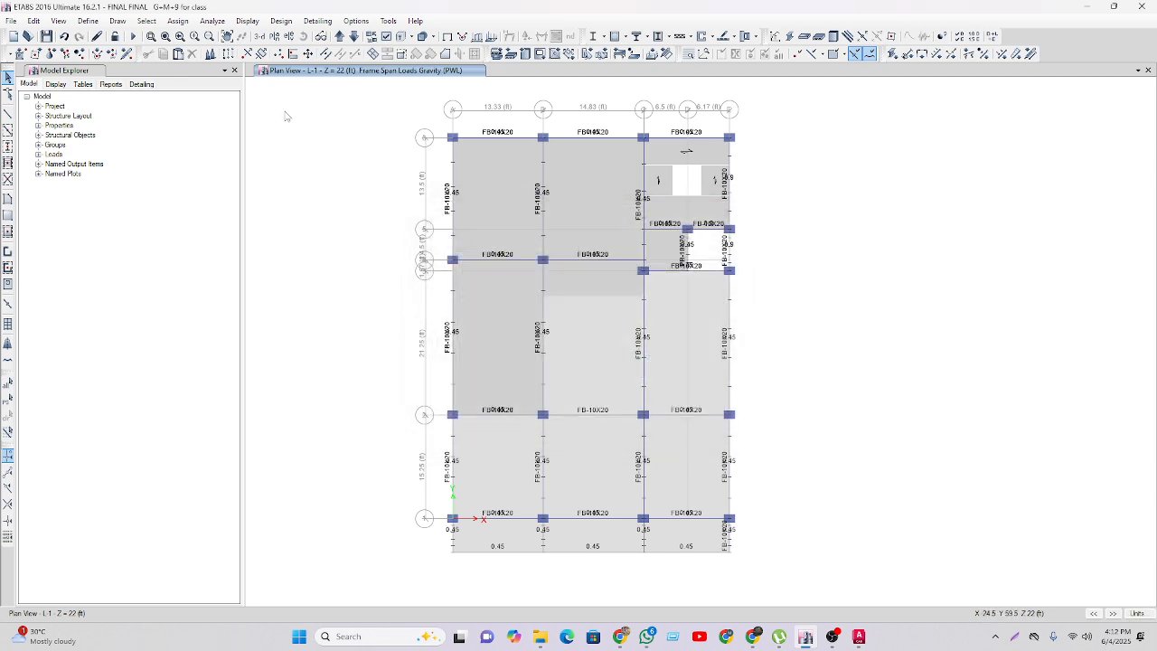
pyautogui.click(87, 20)
pyautogui.moveTo(125, 56)
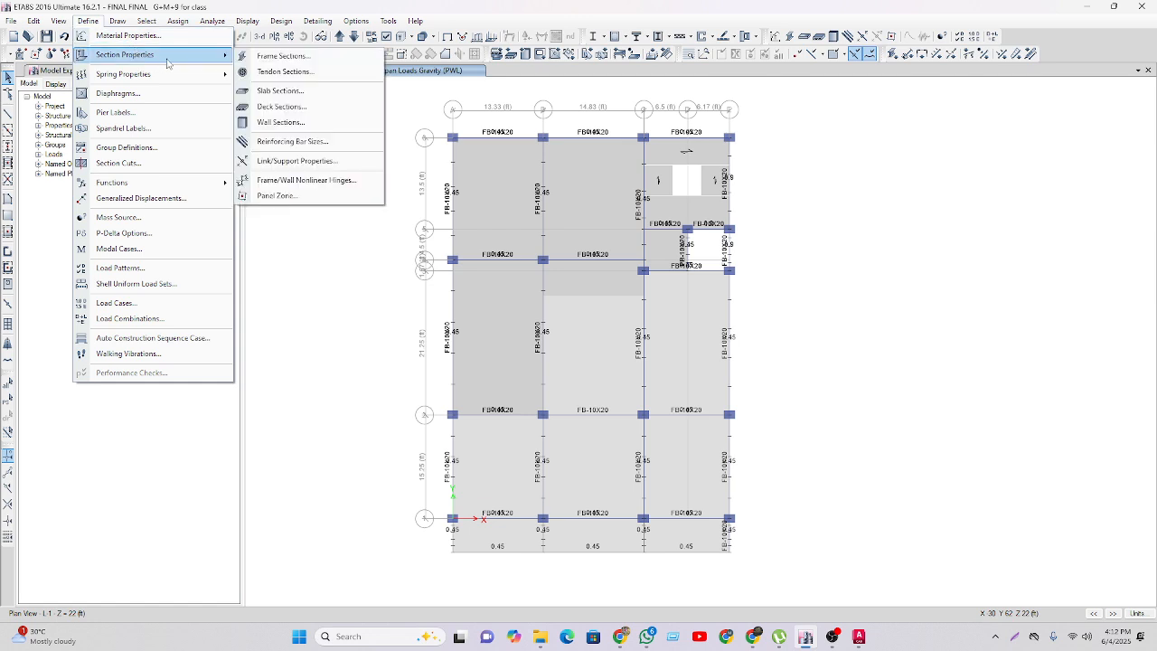
pyautogui.click(283, 56)
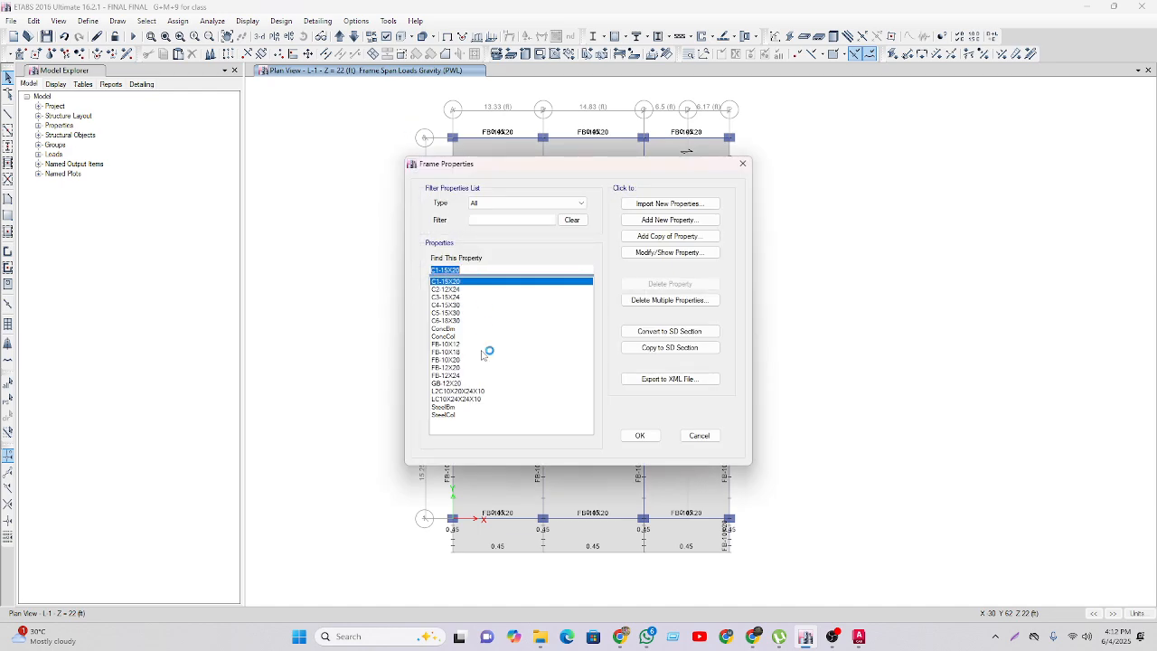
pyautogui.moveTo(598, 162); pyautogui.dragTo(420, 180)
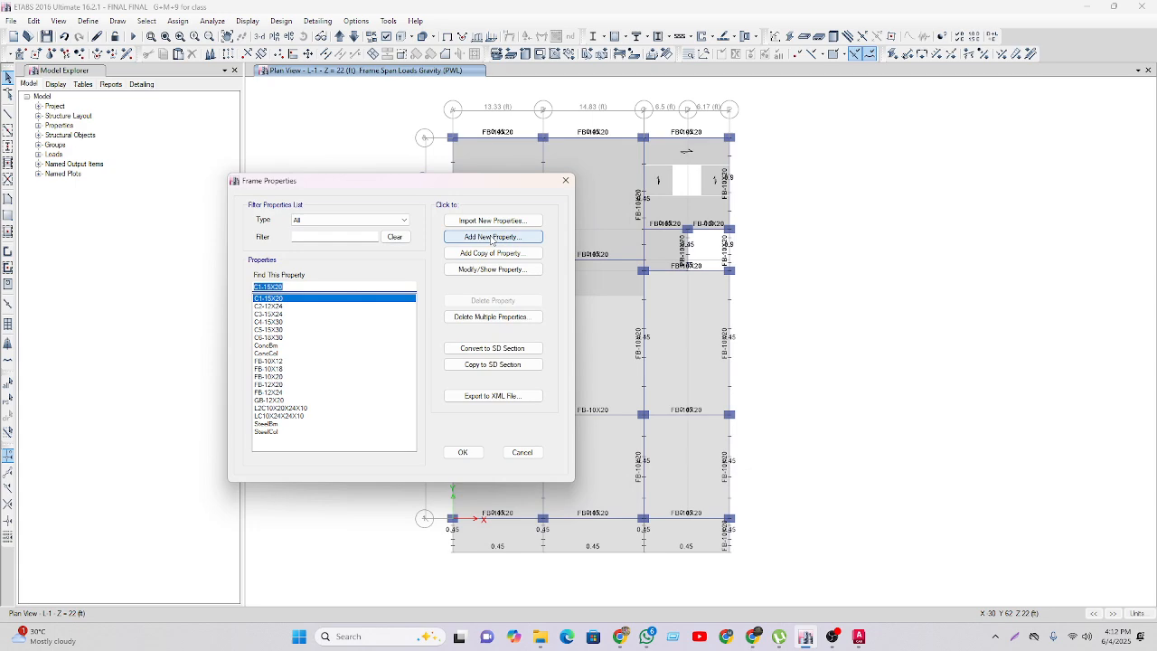
# - Delete the SteelCol and SteelBm frame section properties
pyautogui.click(272, 433)
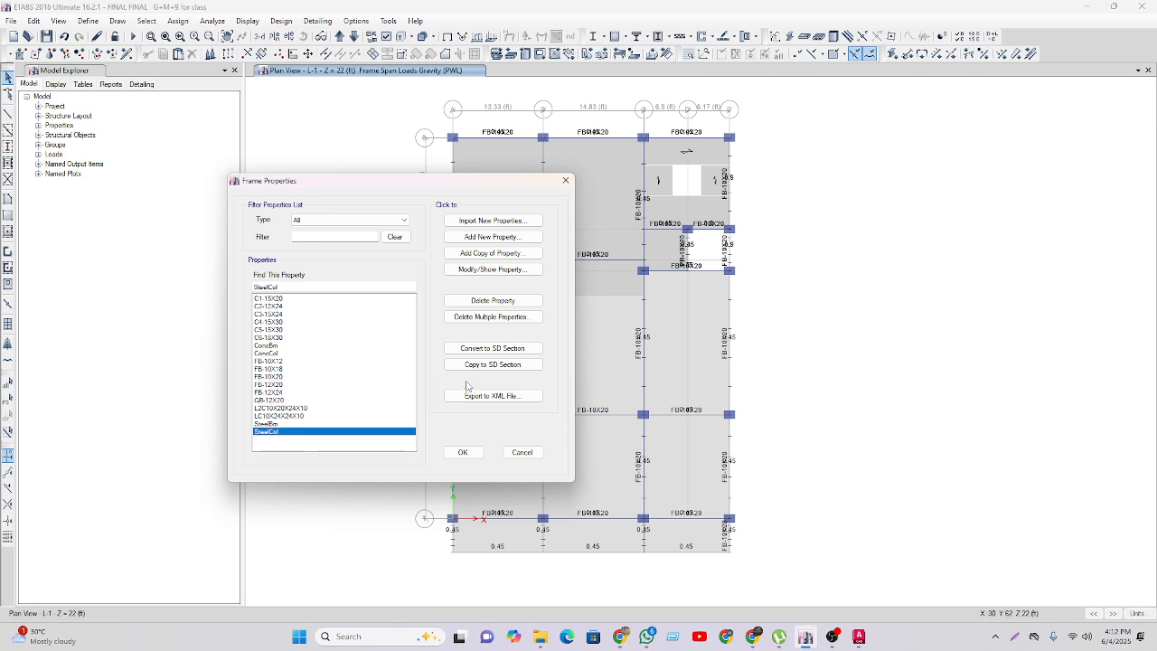
pyautogui.click(492, 301)
pyautogui.click(599, 360)
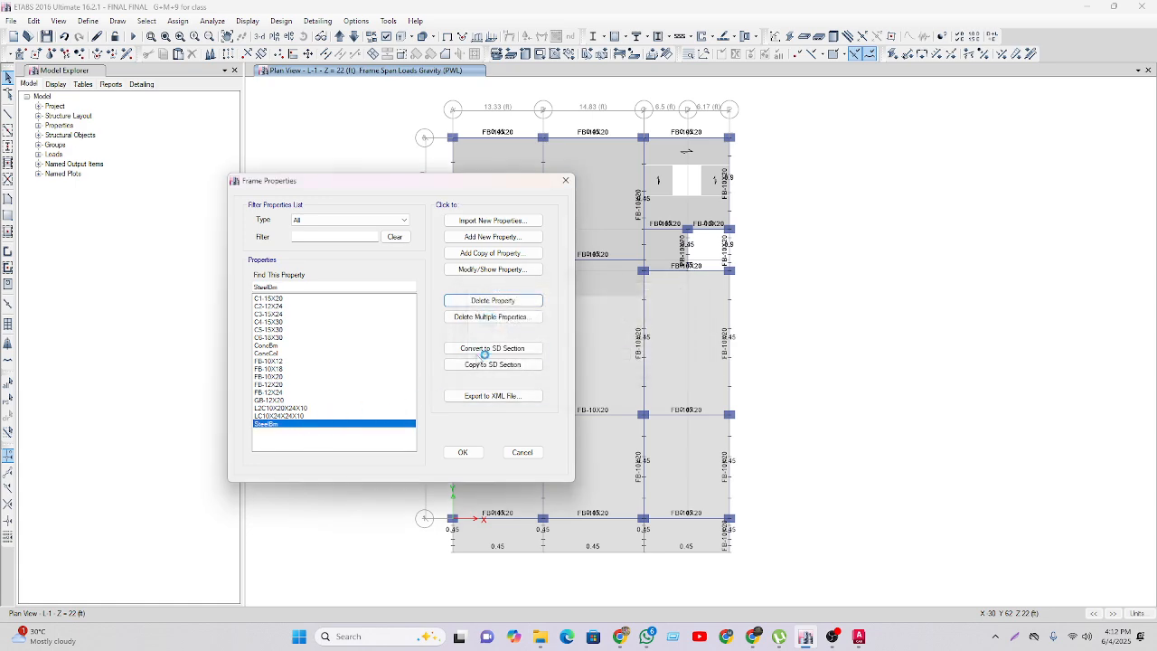
pyautogui.click(479, 301)
pyautogui.click(613, 356)
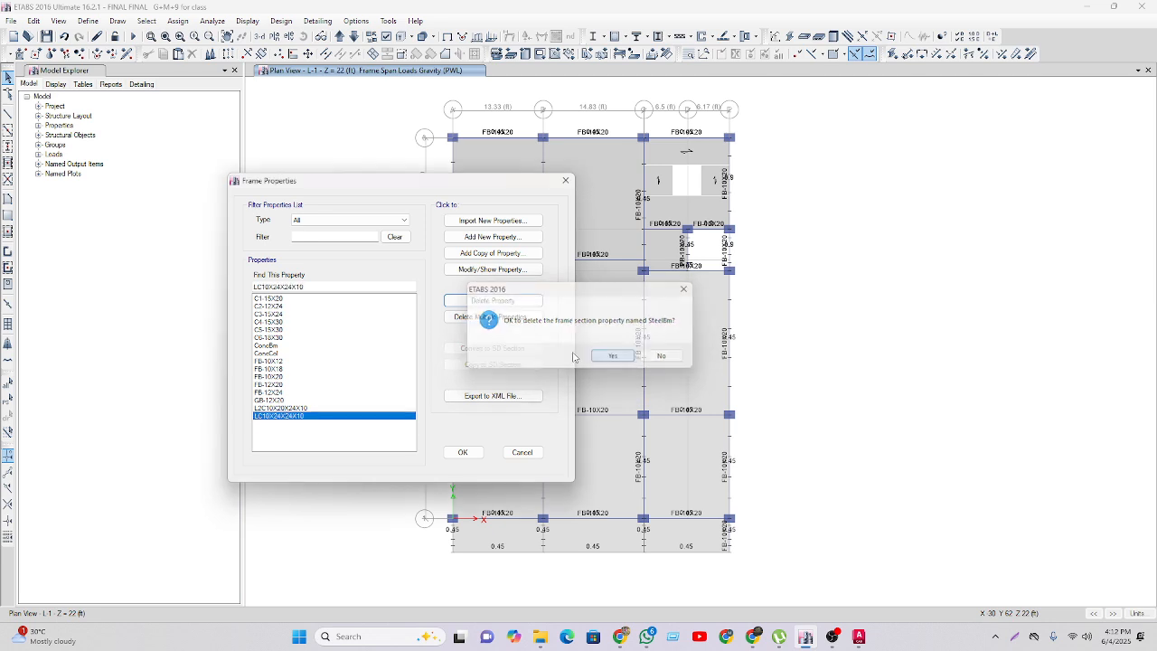
# - Delete the ConcBm and ConcCol frame section properties
pyautogui.click(268, 345)
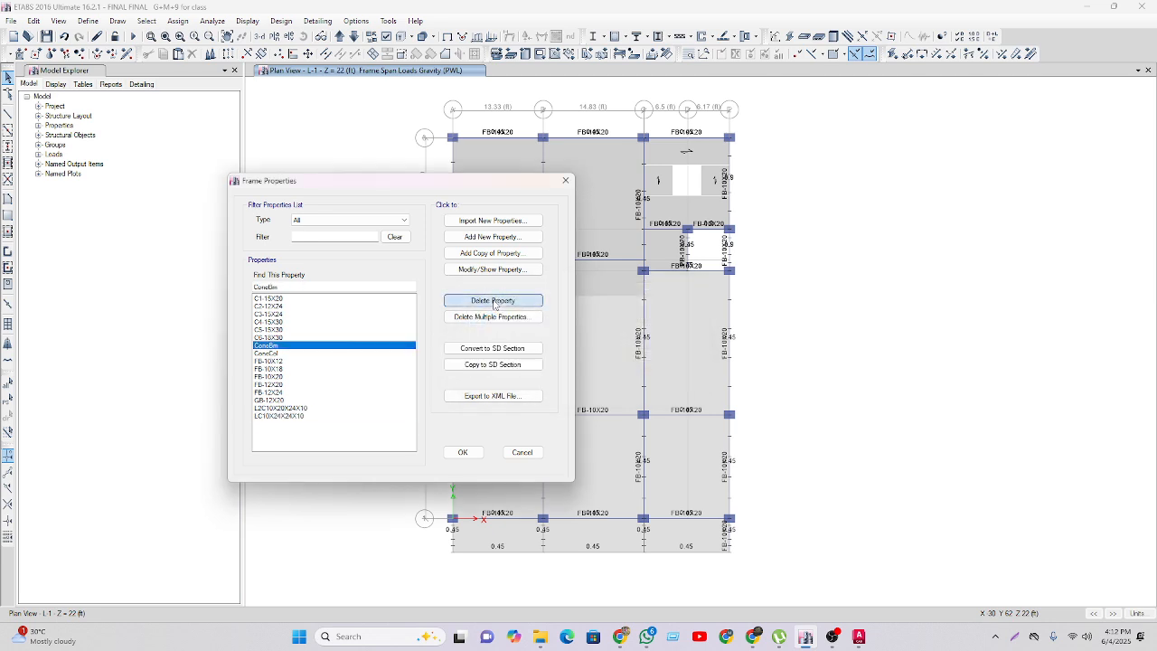
pyautogui.click(493, 300)
pyautogui.click(601, 360)
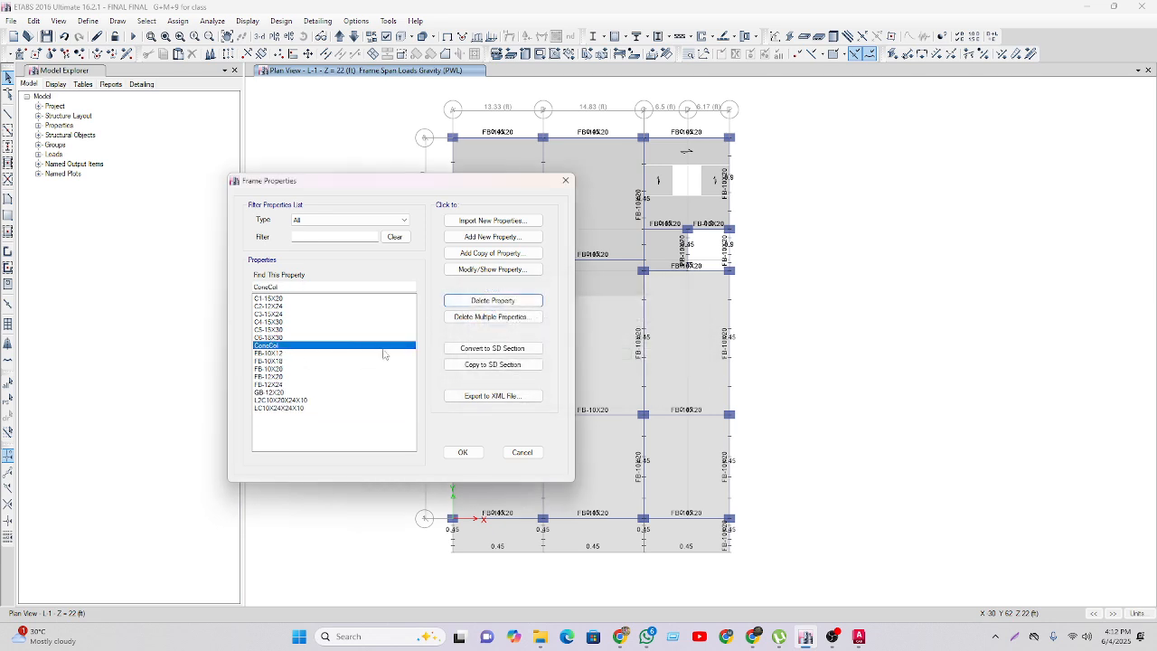
pyautogui.click(492, 301)
pyautogui.click(599, 359)
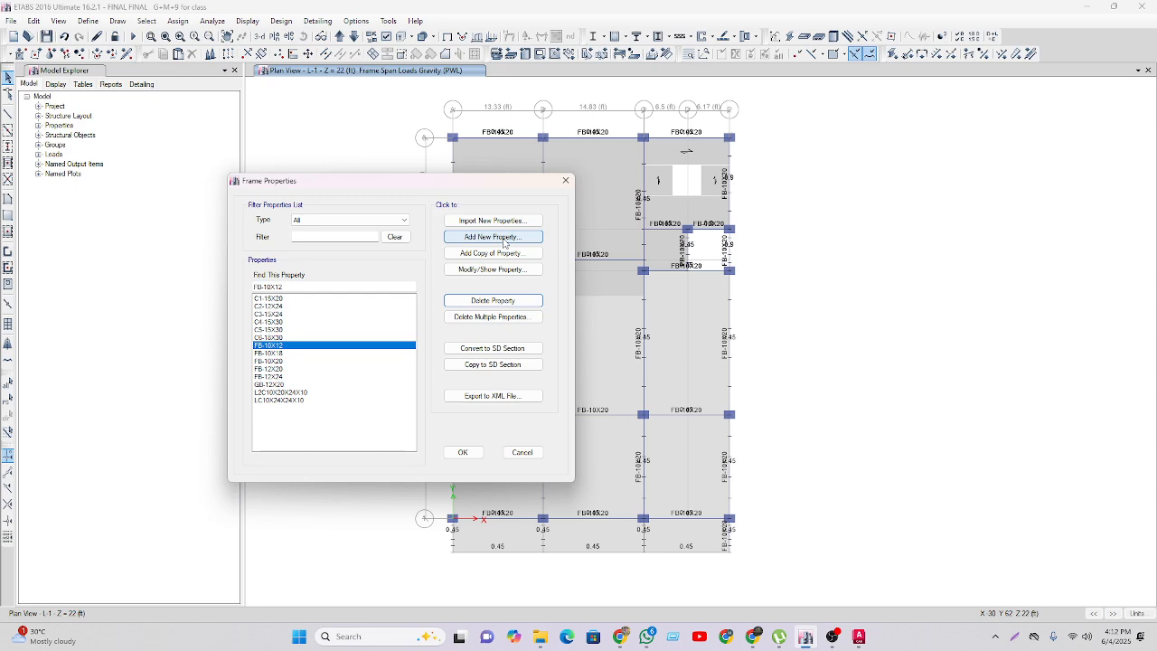
# - Add a new concrete rectangular frame section and name it C-12X20
pyautogui.click(503, 238)
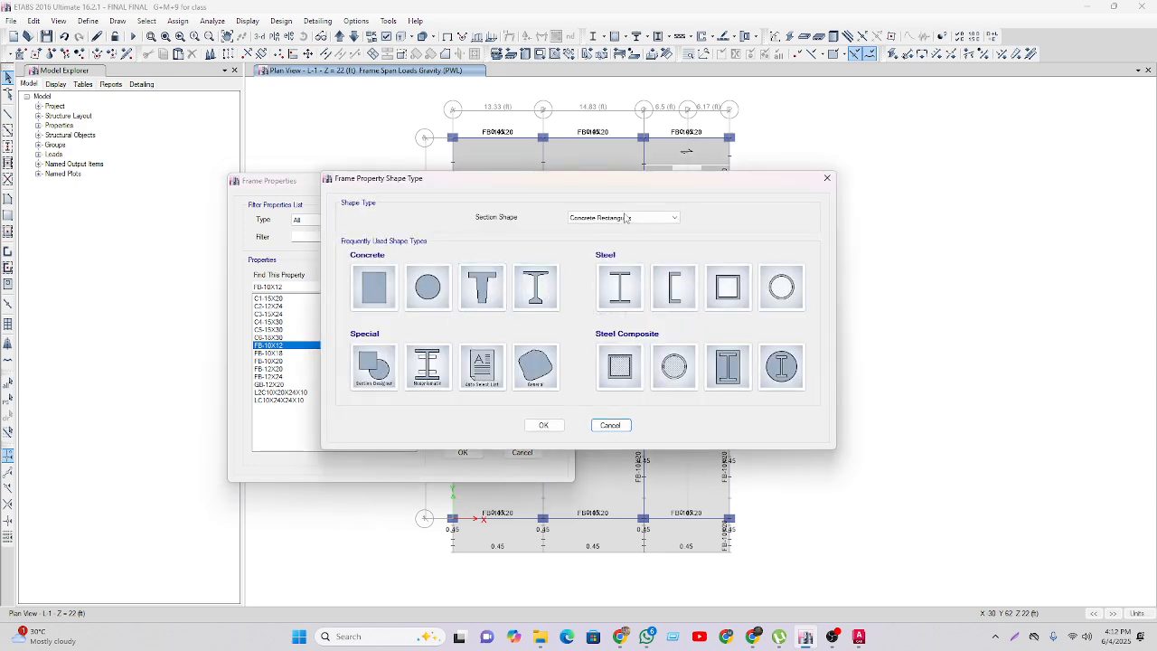
pyautogui.click(374, 288)
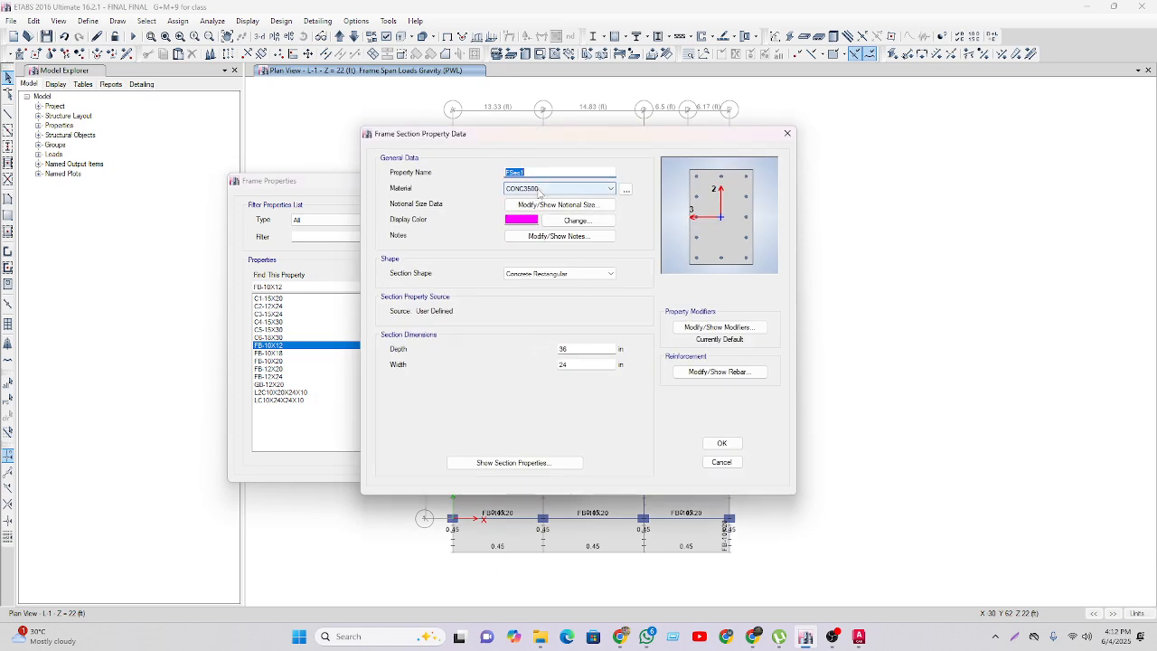
pyautogui.write('c')
pyautogui.press('BackSpace')
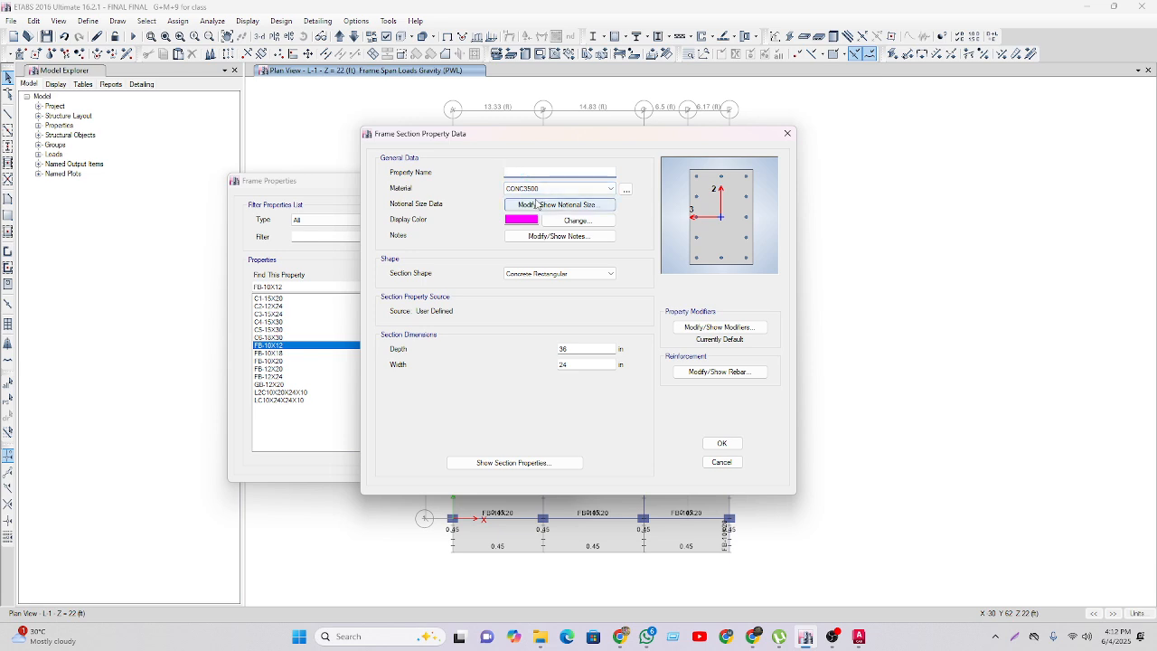
pyautogui.write('C-12X20')
# - Set the C-12X20 section's depth to 20 in and its width to 12 in
pyautogui.doubleClick(575, 349)
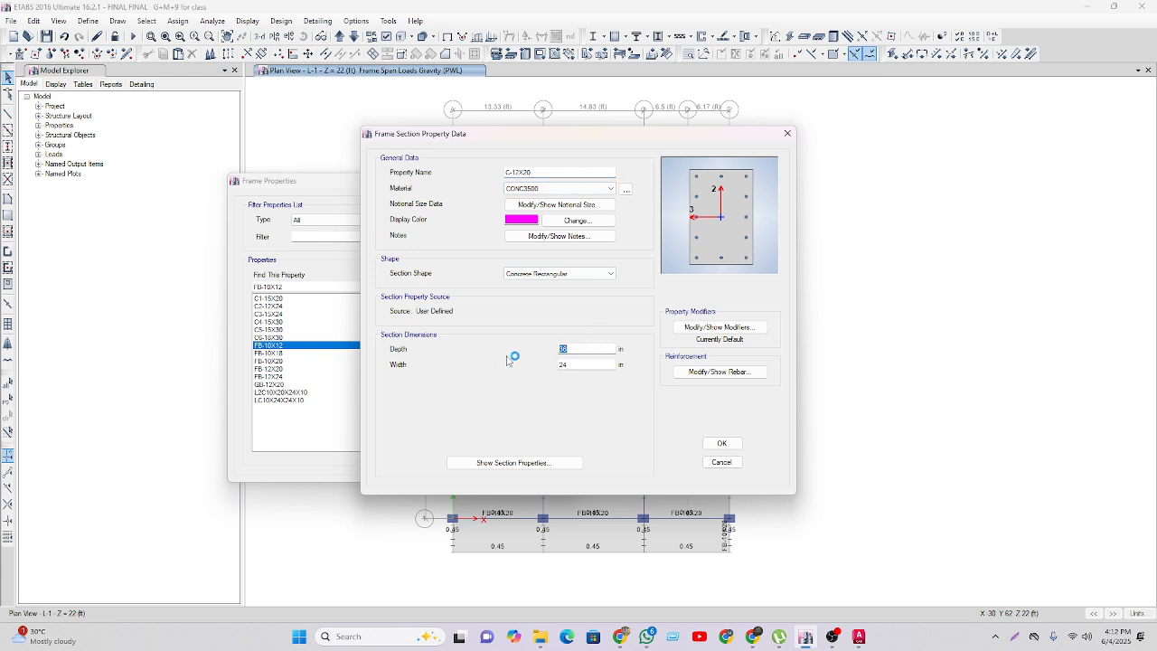
pyautogui.write('20')
pyautogui.doubleClick(589, 362)
pyautogui.write('12')
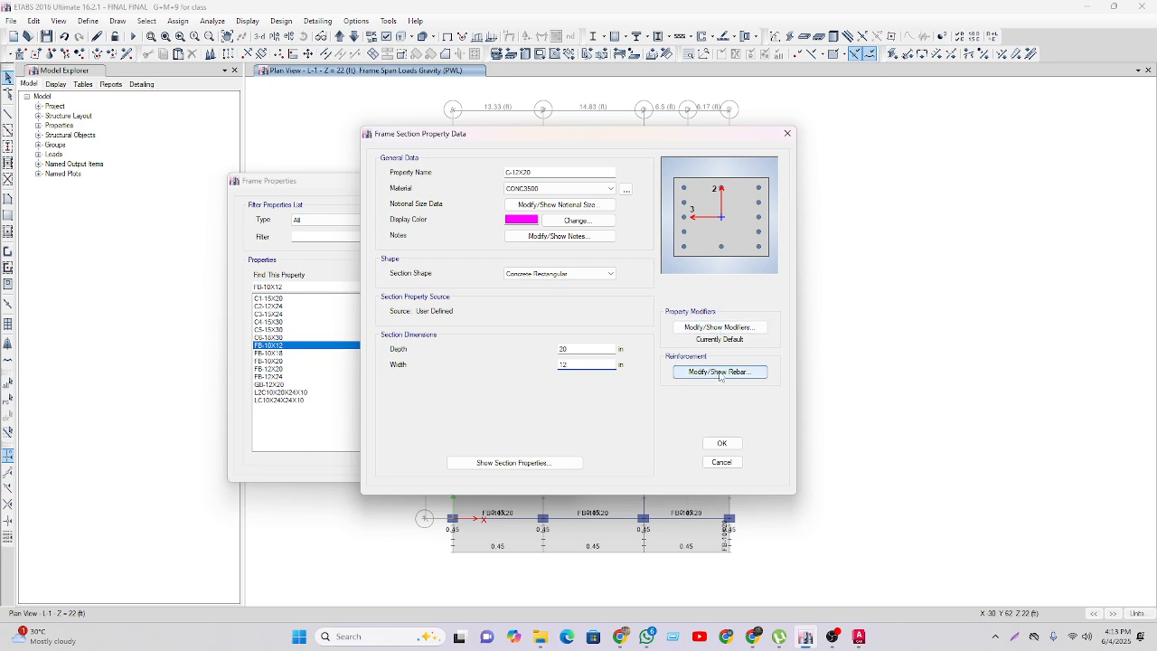
# - Set the longitudinal and corner bar sizes of the C-12X20 column section to 20d
pyautogui.click(721, 373)
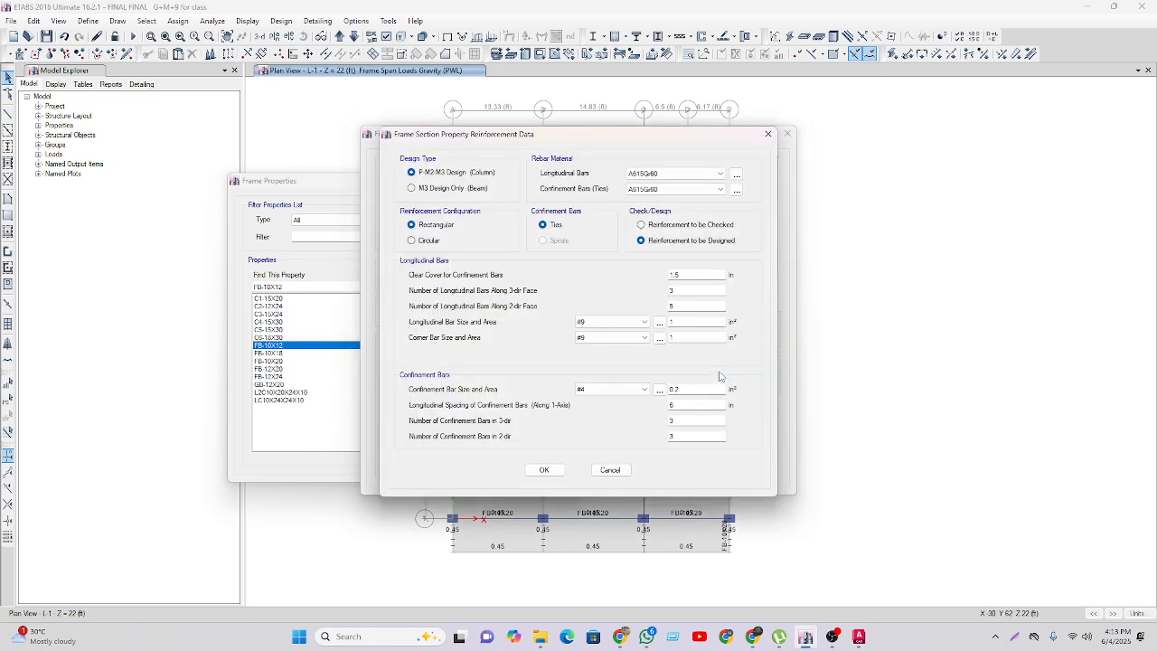
pyautogui.click(636, 322)
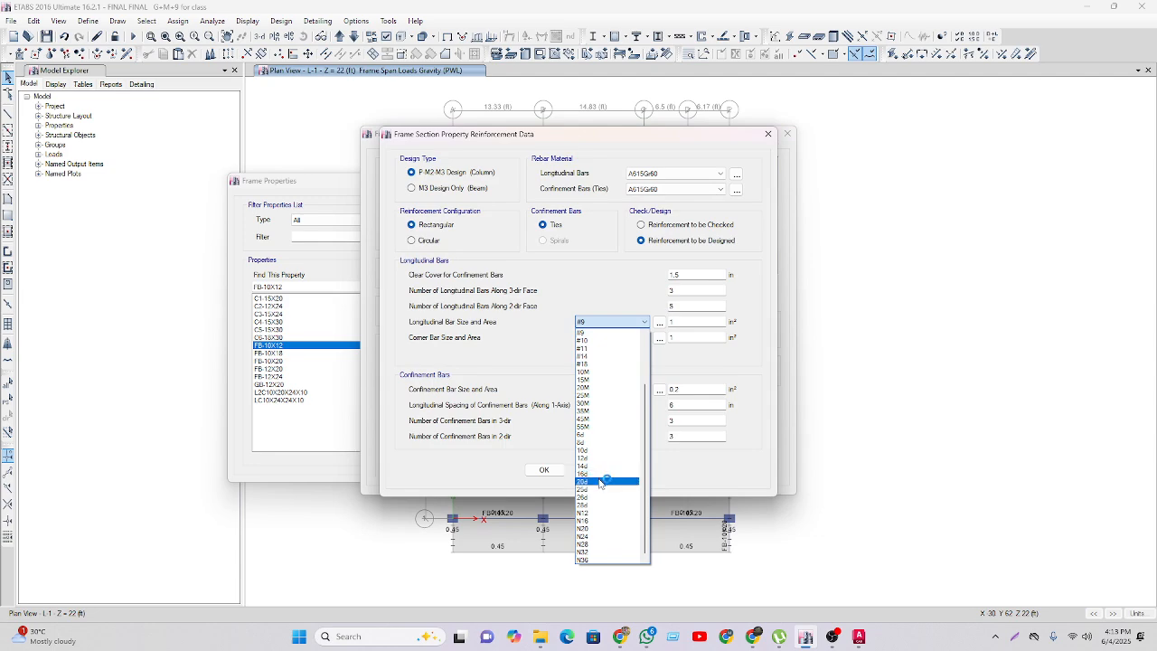
pyautogui.click(601, 481)
pyautogui.click(626, 337)
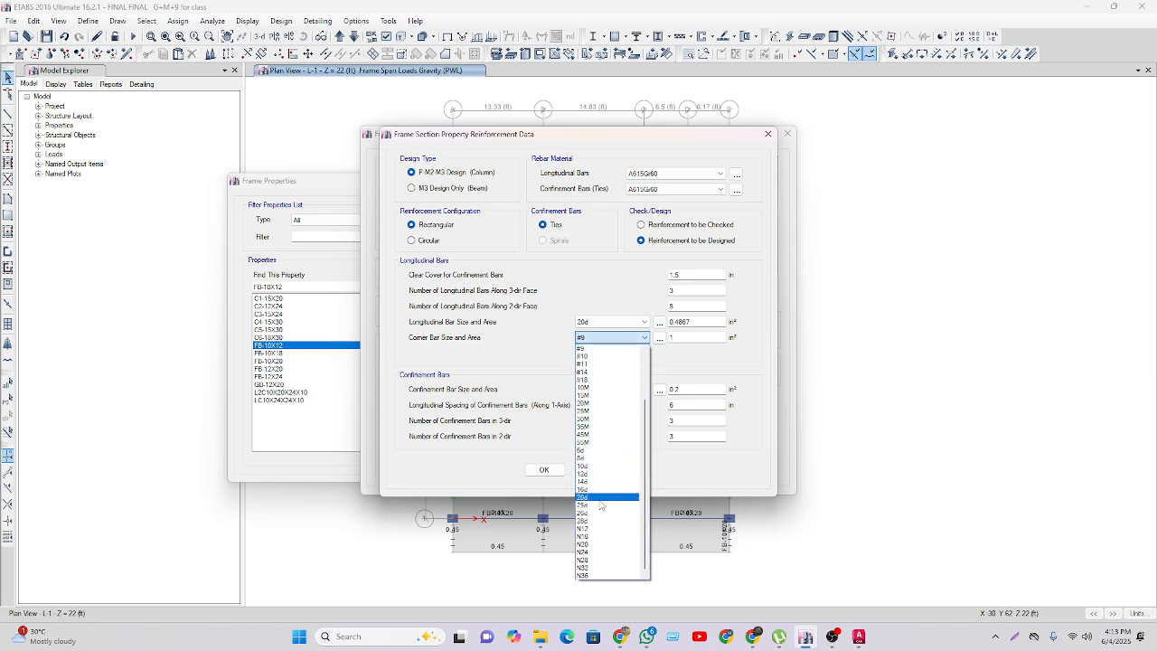
pyautogui.click(600, 499)
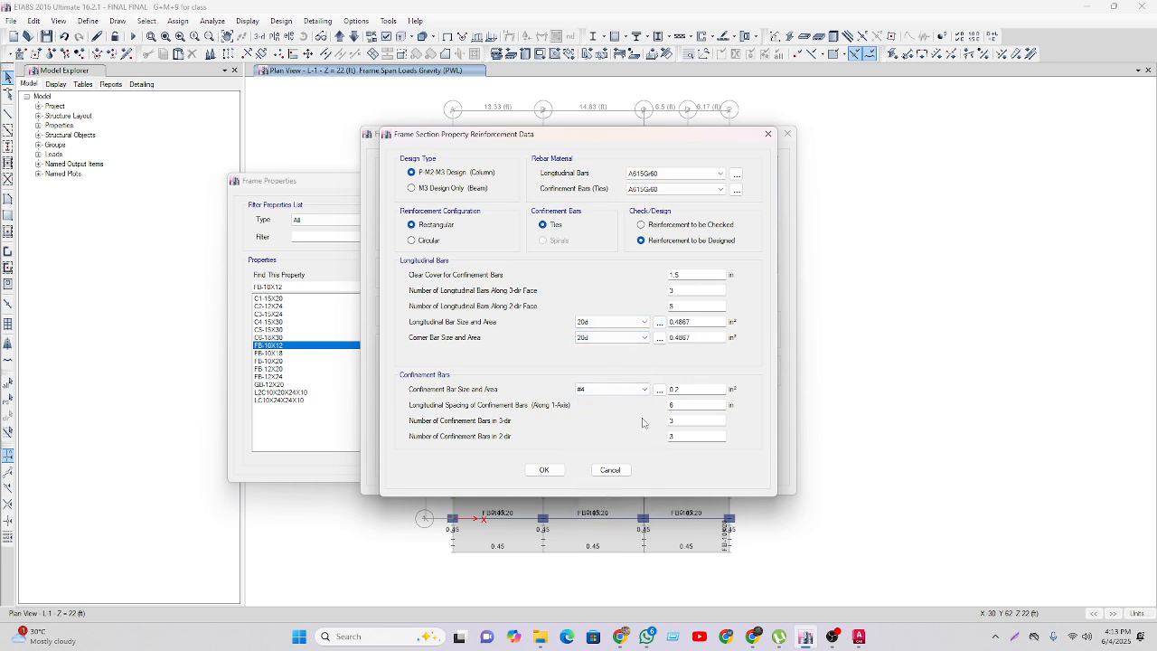
# - Set the C-12X20 confinement bar size to 10d, choose Reinforcement to be Checked, and accept the section
pyautogui.click(623, 390)
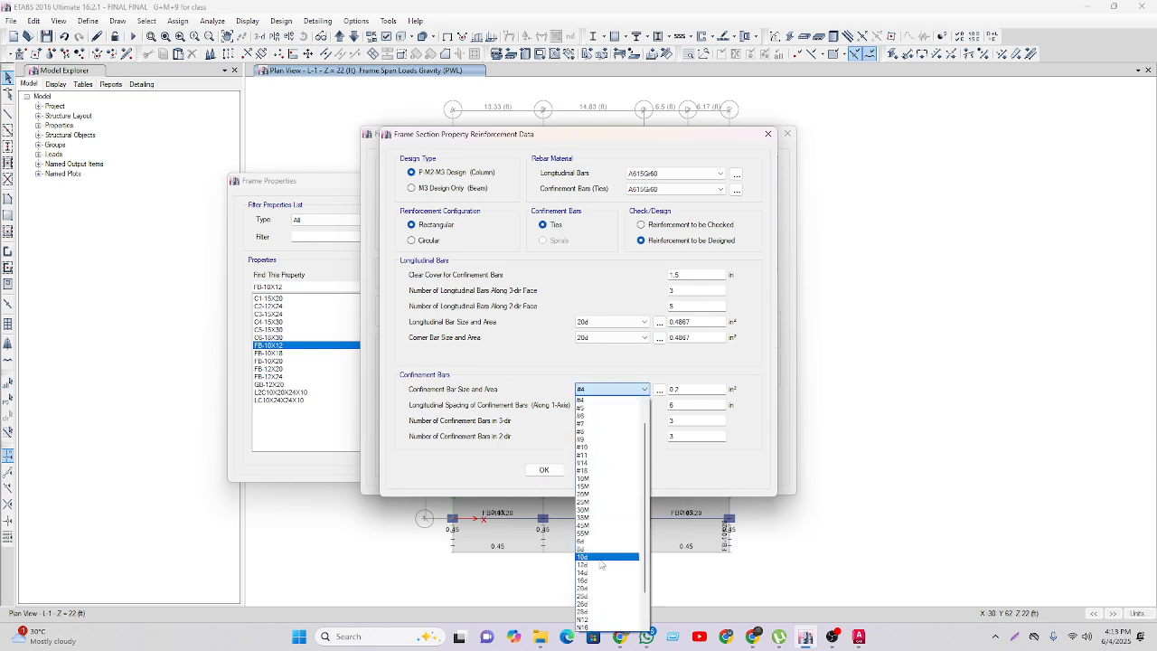
pyautogui.click(601, 557)
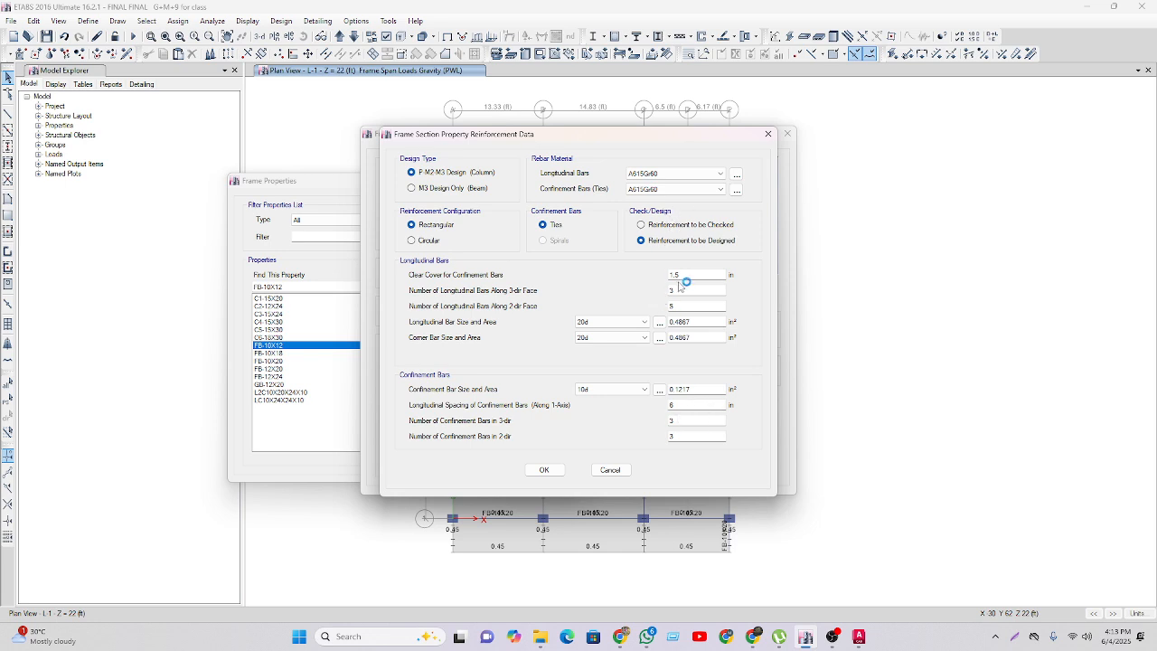
pyautogui.click(678, 225)
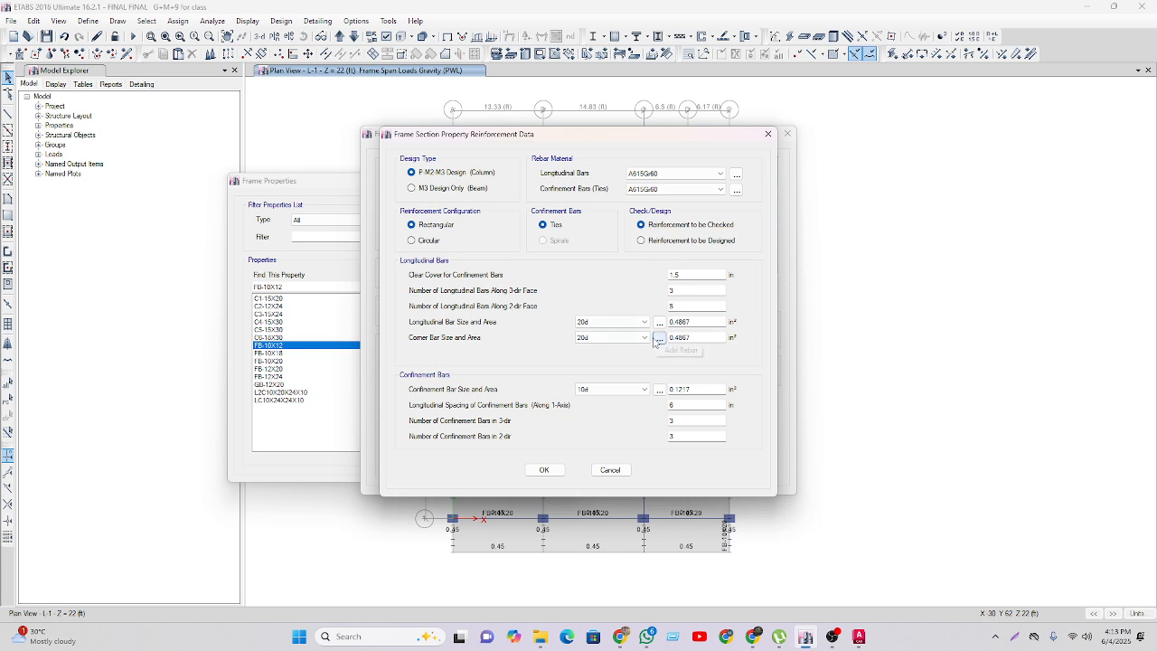
pyautogui.click(544, 470)
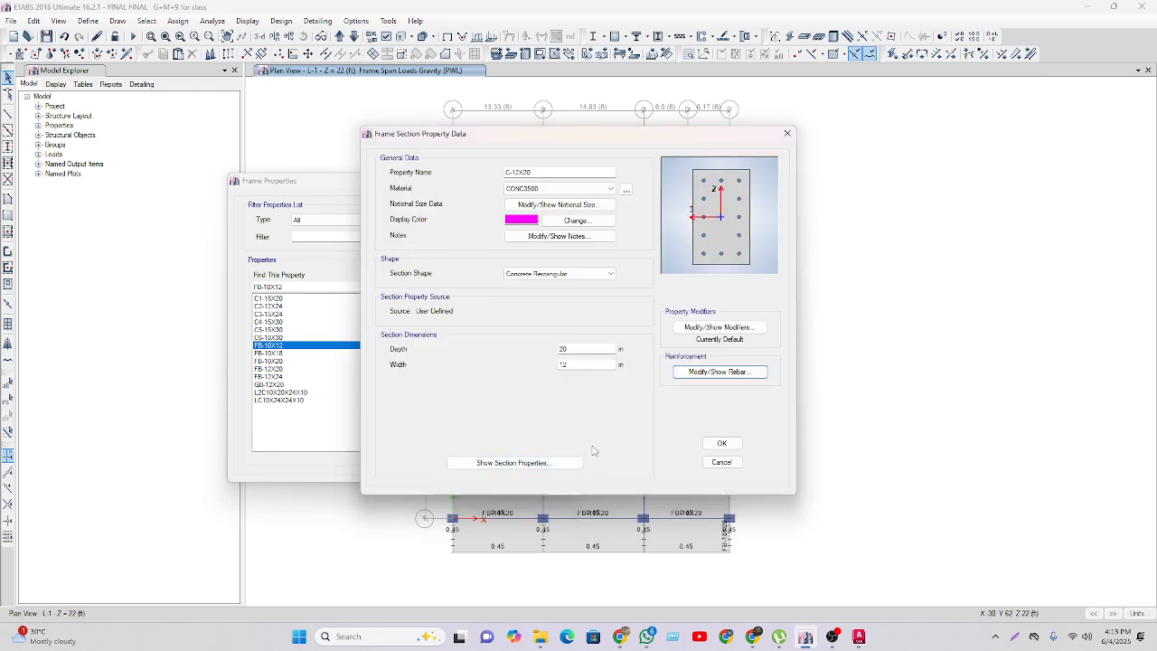
pyautogui.click(722, 443)
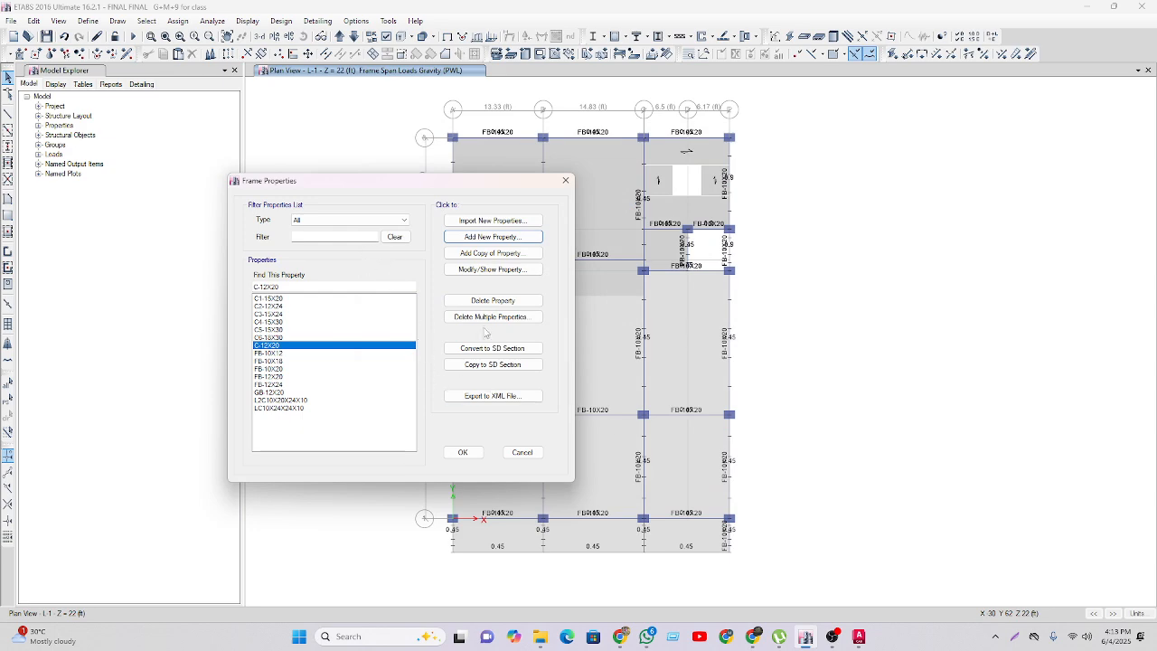
# - Add a concrete rectangular frame section named FB with a depth of 20 in and a width of 10 in
pyautogui.click(489, 240)
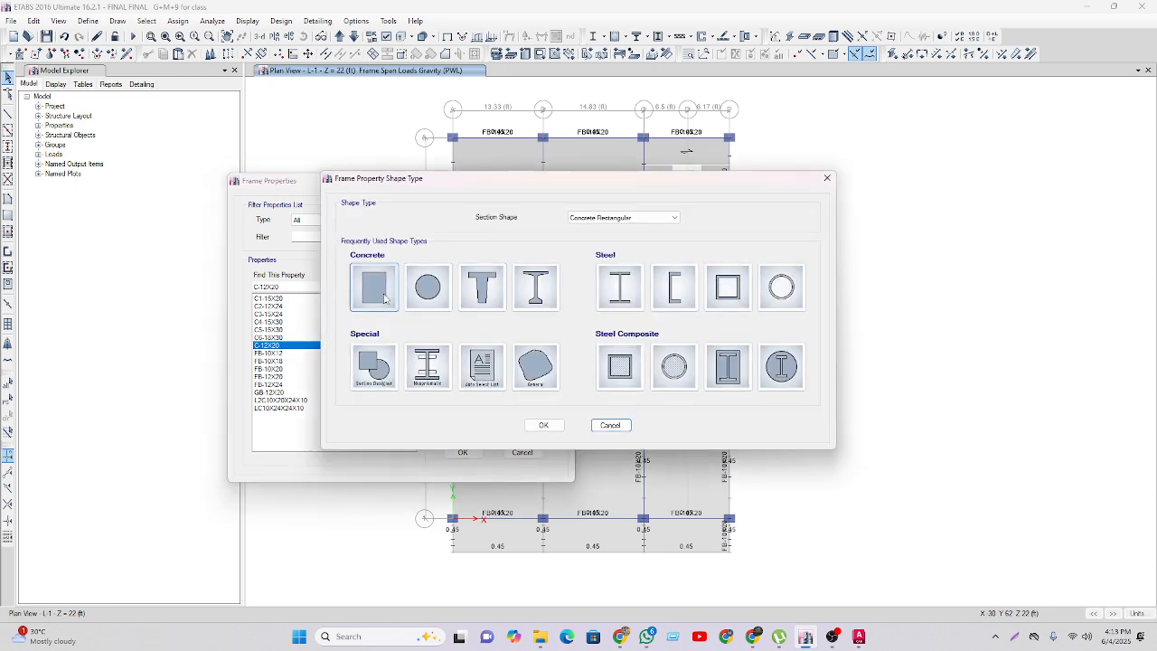
pyautogui.click(379, 291)
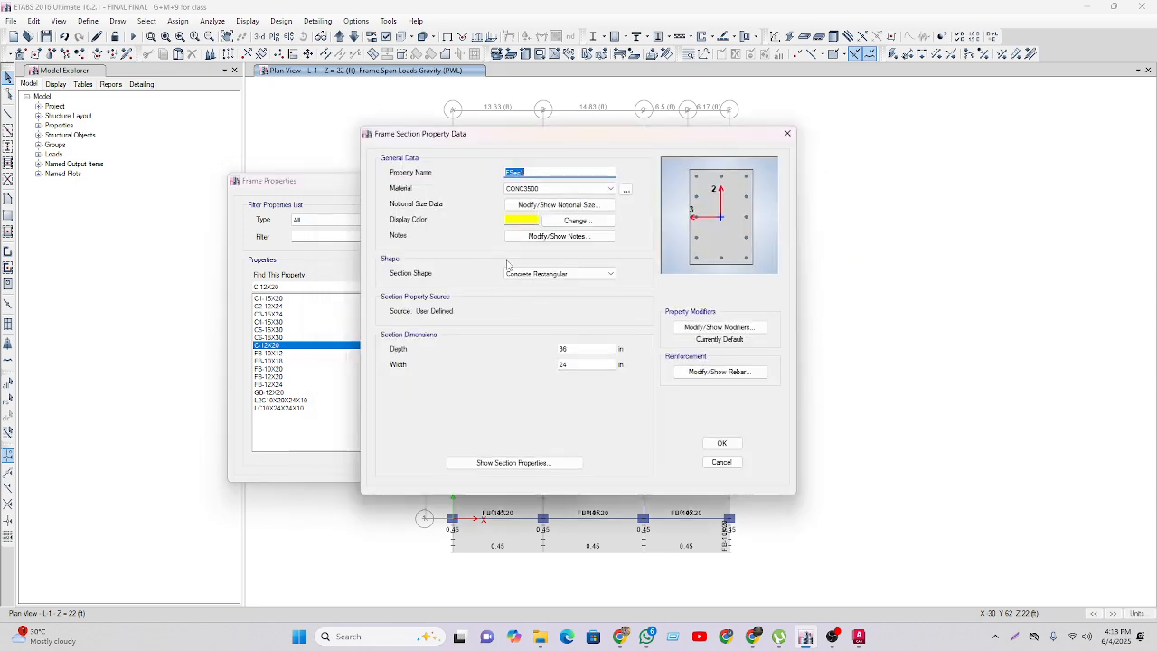
pyautogui.write('FB')
pyautogui.moveTo(586, 350); pyautogui.dragTo(507, 367)
pyautogui.write('20')
pyautogui.press('Tab')
pyautogui.write('10')
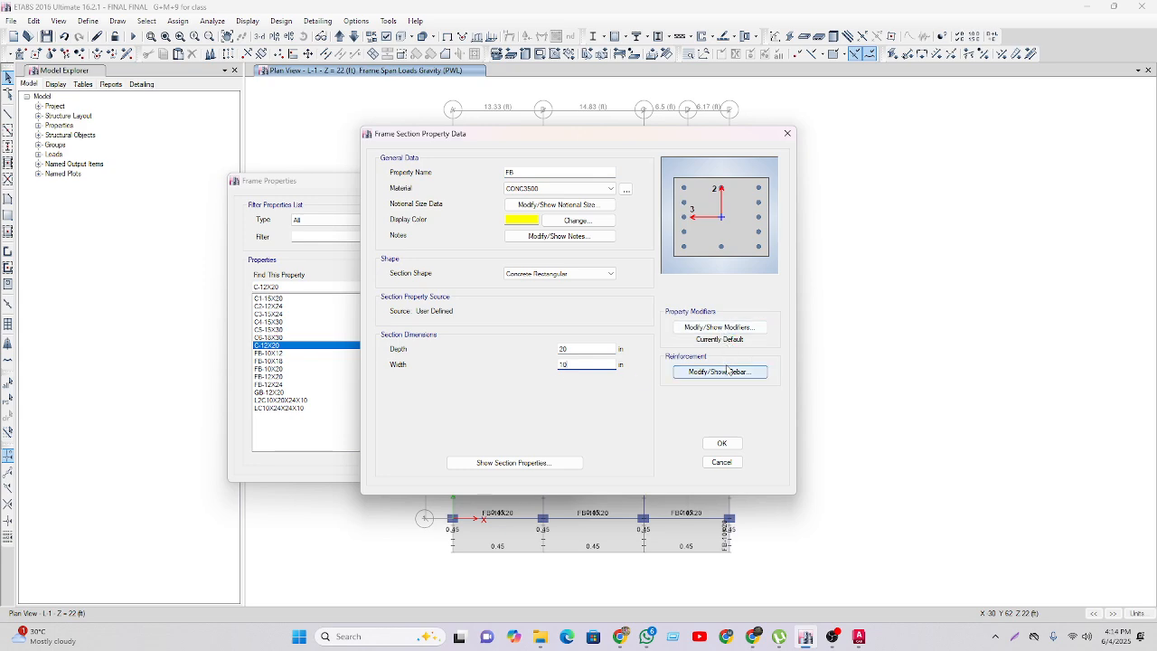
# - Set the FB section's design type to M3 Design Only (Beam), with top and bottom rebar covers of 2.7 in
pyautogui.click(719, 373)
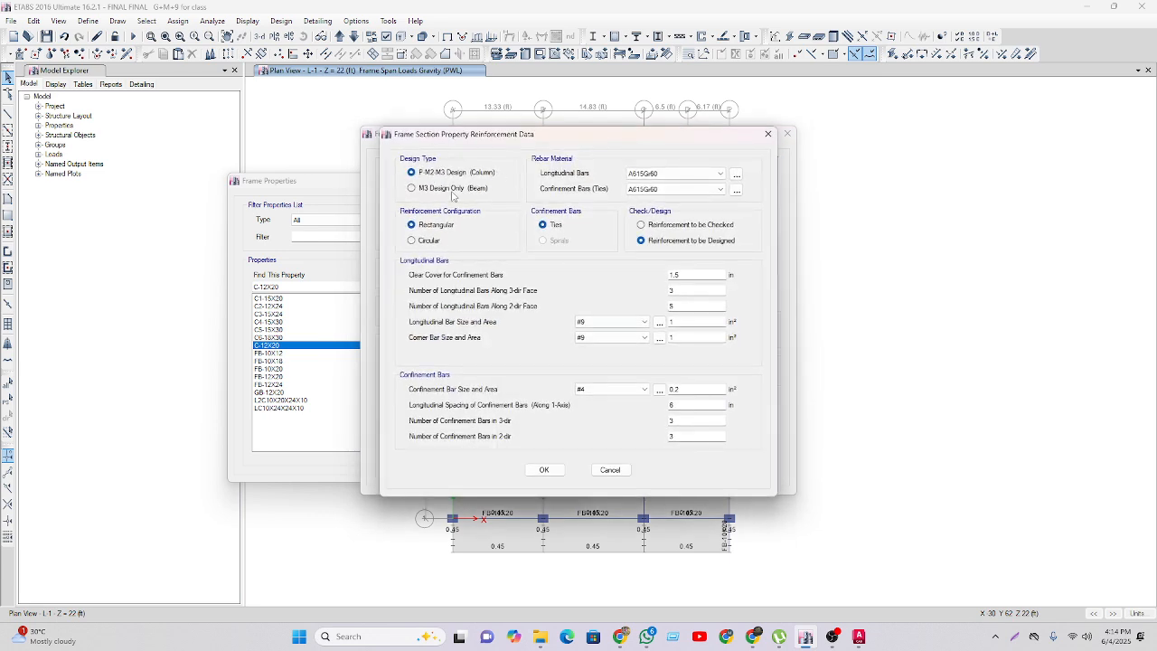
pyautogui.click(411, 188)
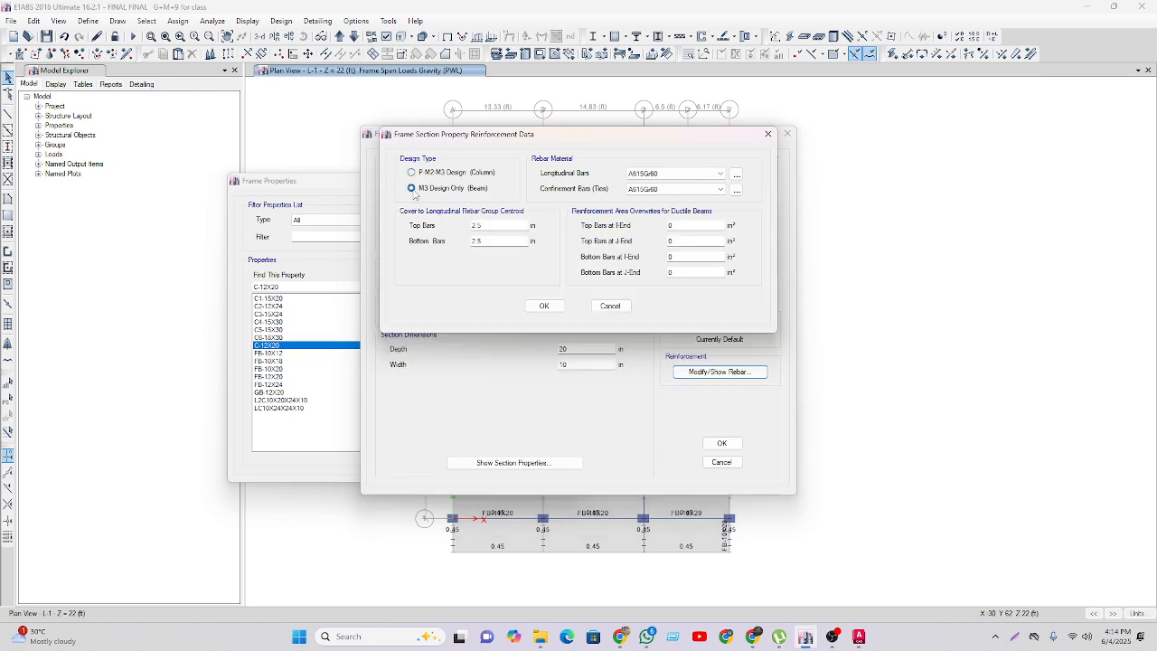
pyautogui.click(488, 225)
pyautogui.click(485, 226)
pyautogui.click(487, 240)
pyautogui.write('.7')
# - Keep A615Gr60 as the FB section's longitudinal and confinement rebar material, accept the section, and cancel out of the frame properties
pyautogui.click(684, 175)
pyautogui.click(683, 183)
pyautogui.click(671, 190)
pyautogui.click(670, 199)
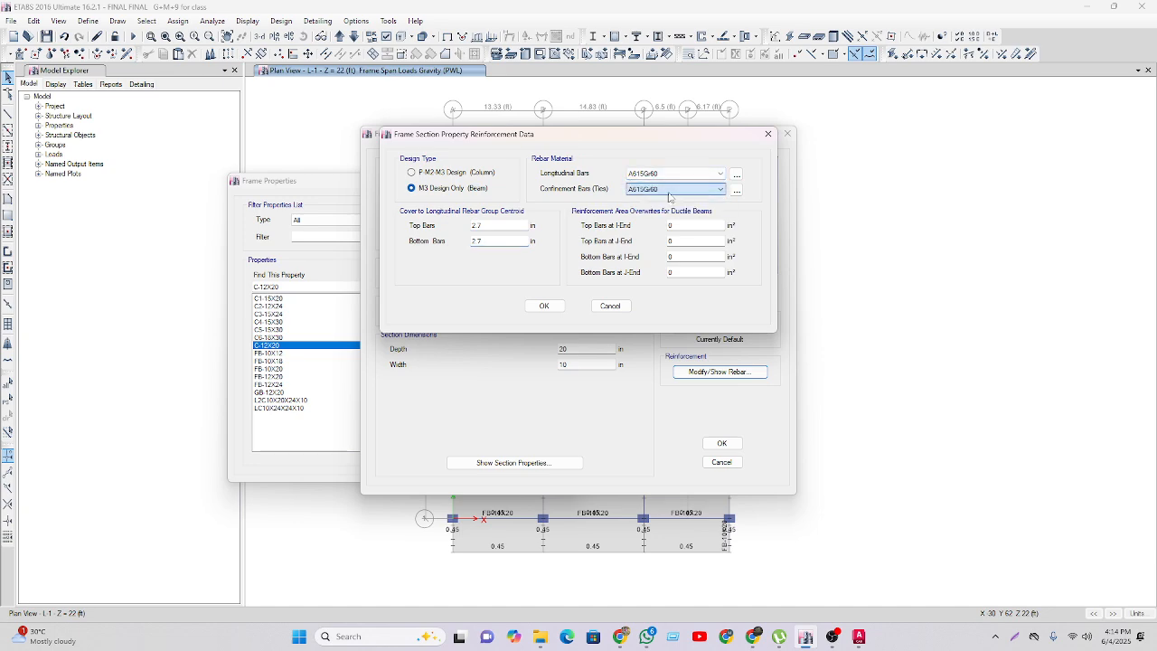
pyautogui.click(545, 307)
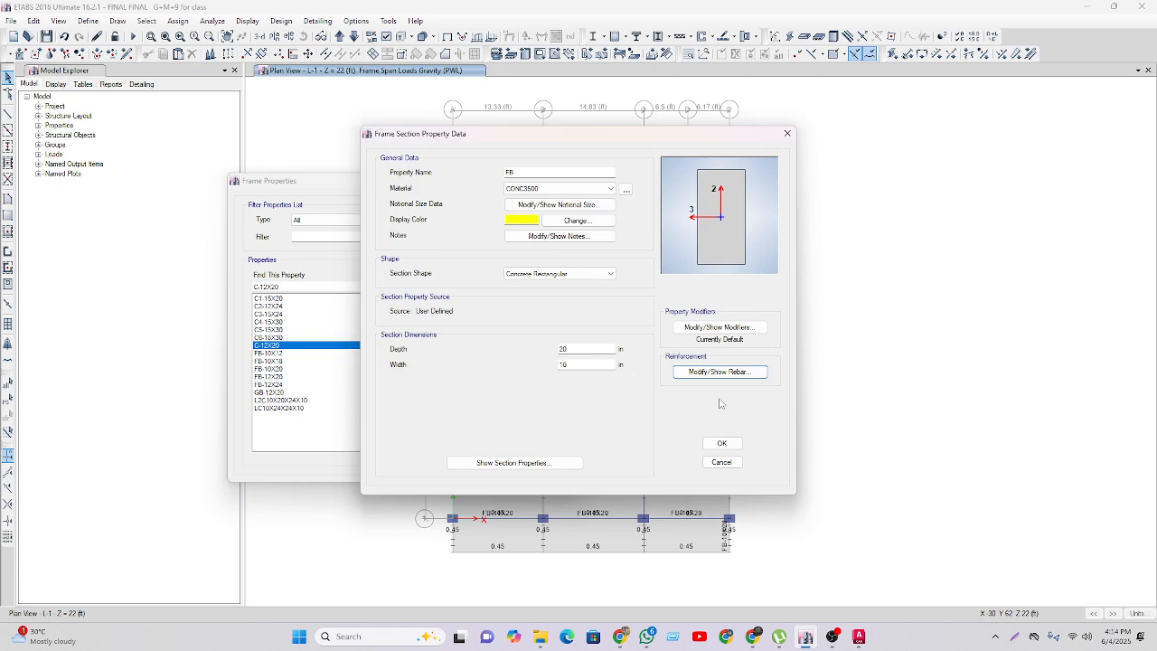
pyautogui.click(721, 442)
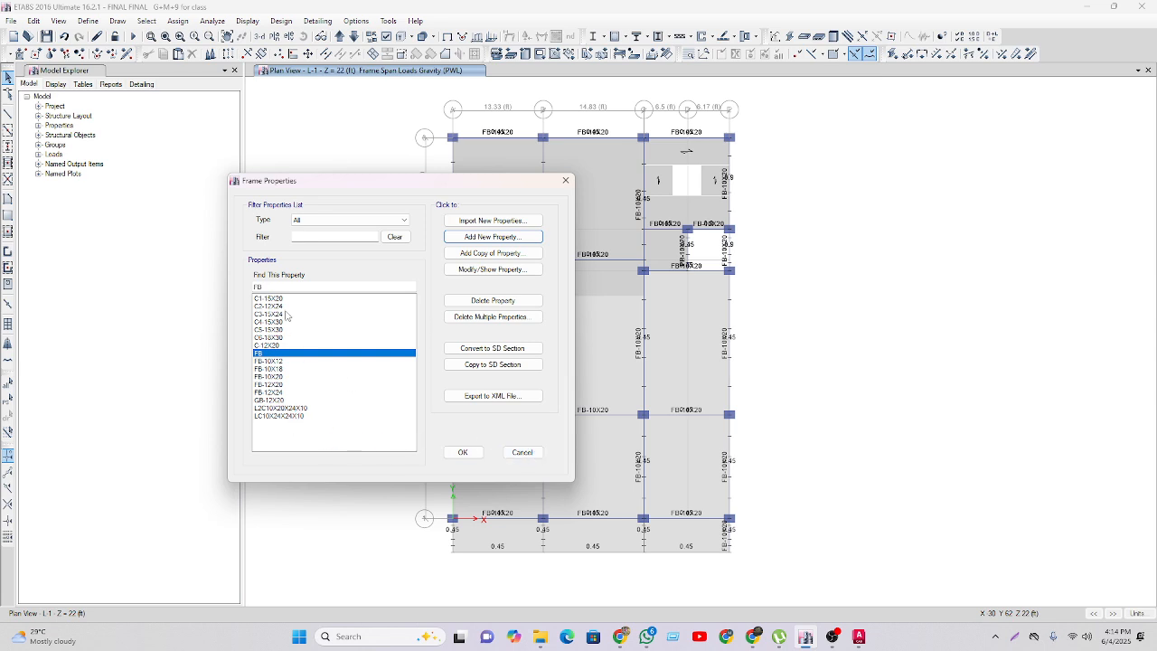
pyautogui.click(521, 452)
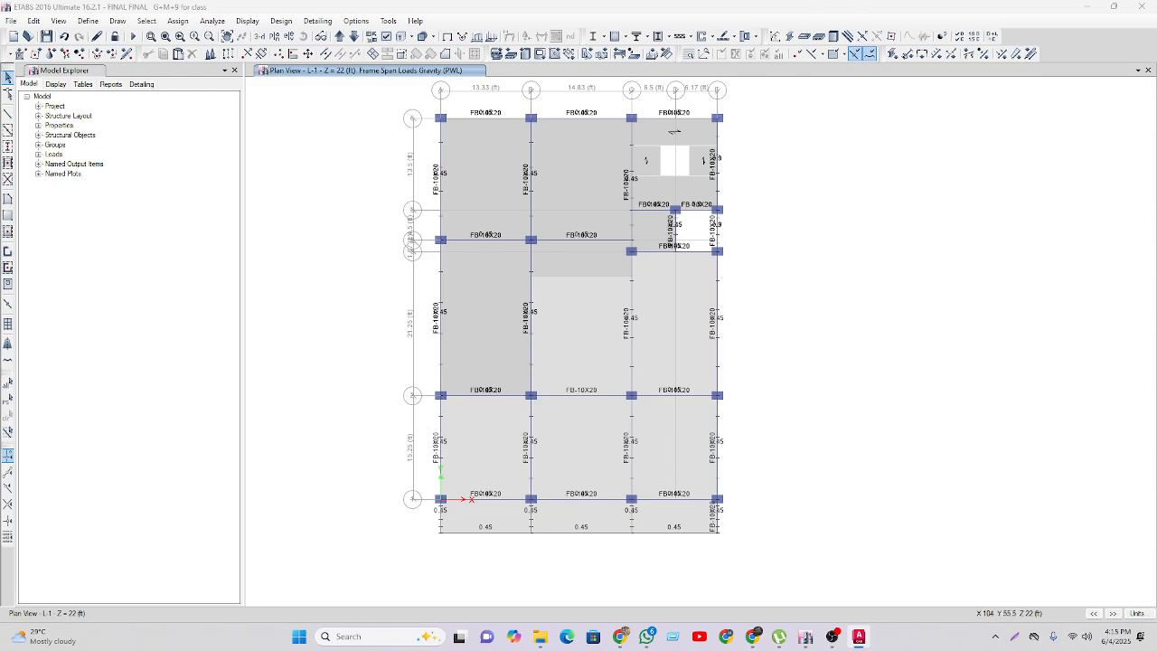
# - Switch to the AutoCAD drawing and examine the column positions on the typical floor furniture layout
pyautogui.moveTo(1156, 43)
pyautogui.mouseDown()
pyautogui.moveTo(511, 78)
pyautogui.moveTo(598, 43)
pyautogui.mouseUp()
pyautogui.scroll(-4, 665, 284)
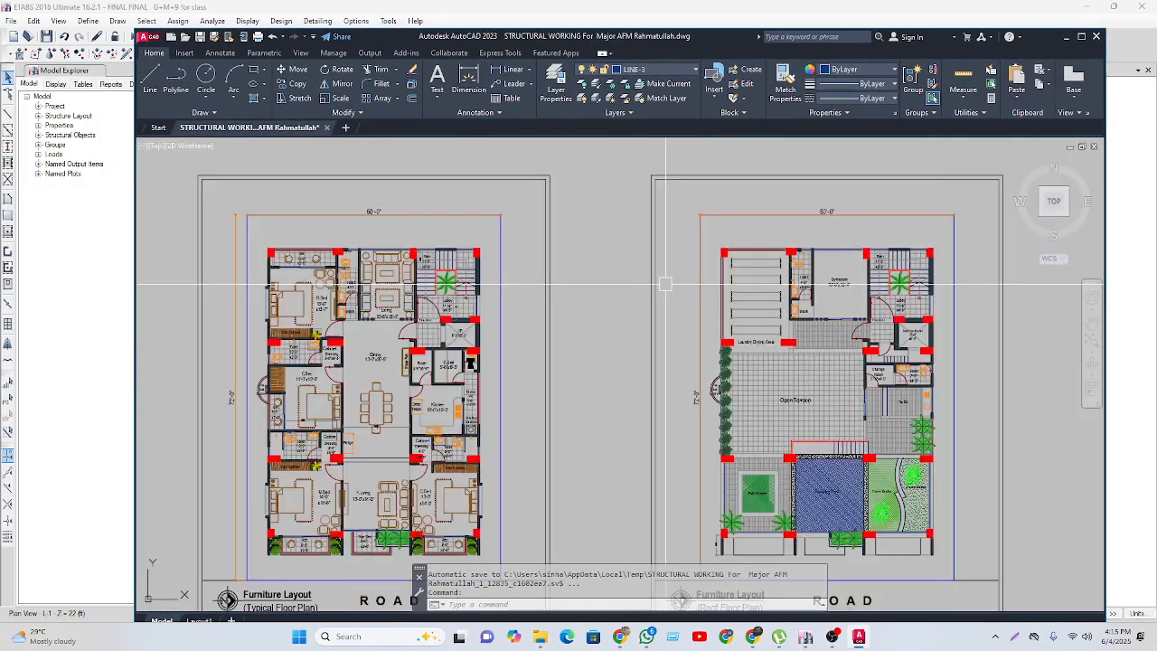
pyautogui.scroll(-3, 665, 284)
pyautogui.scroll(5, 515, 242)
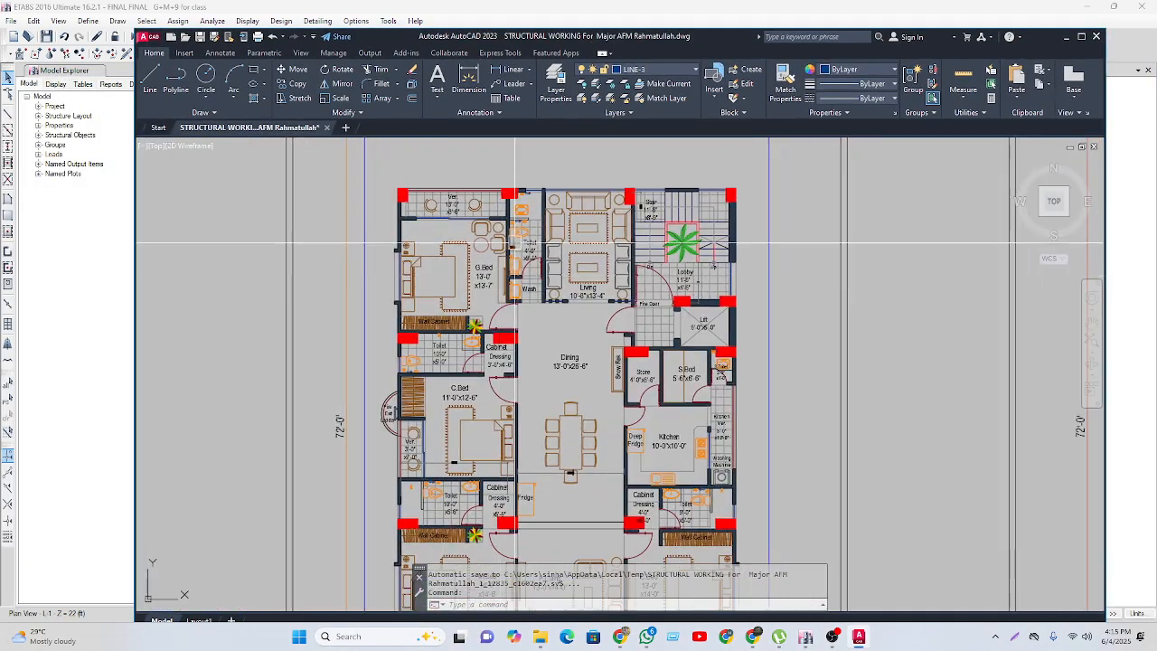
pyautogui.scroll(-2, 515, 242)
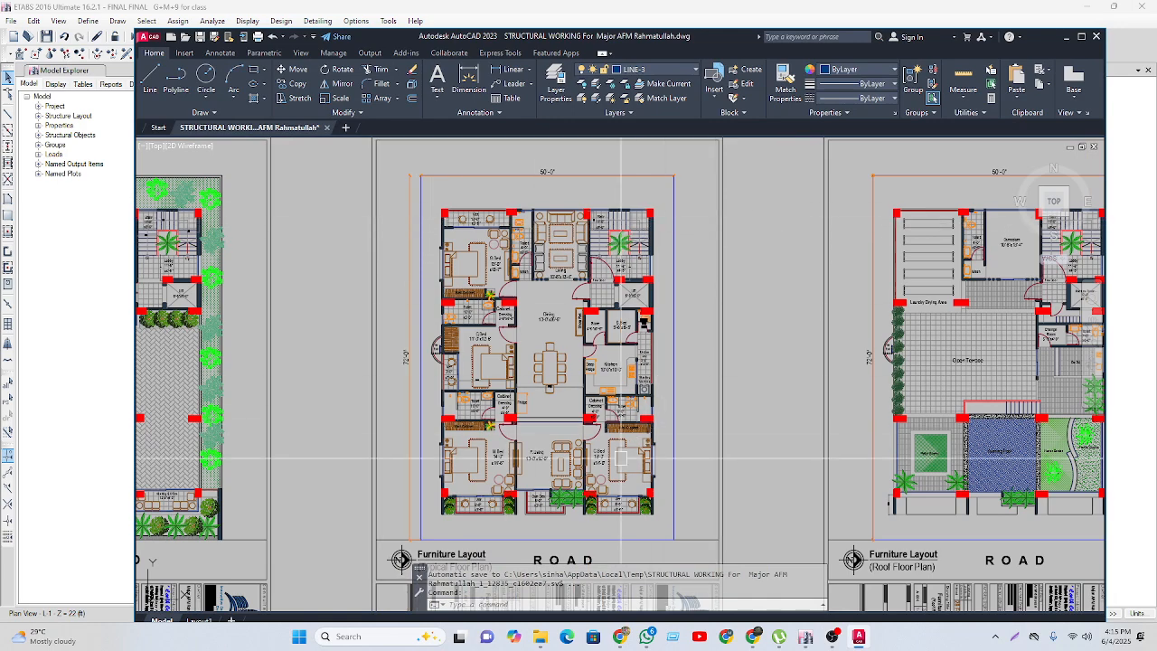
pyautogui.scroll(3, 620, 458)
pyautogui.scroll(2, 935, 480)
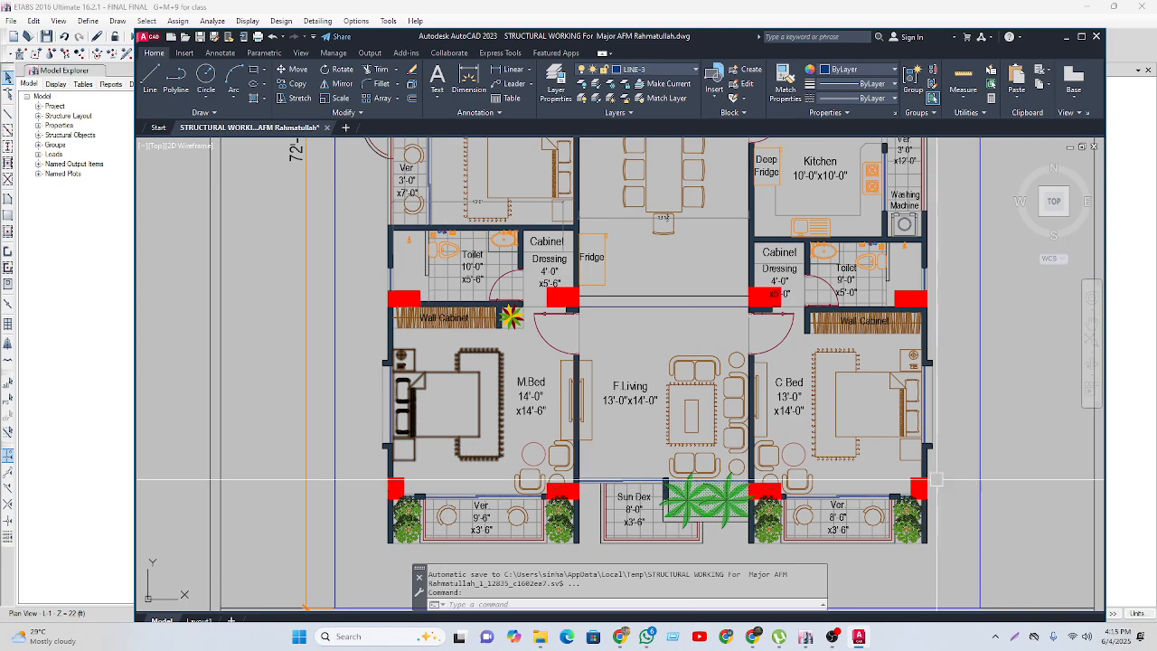
pyautogui.scroll(-4, 509, 307)
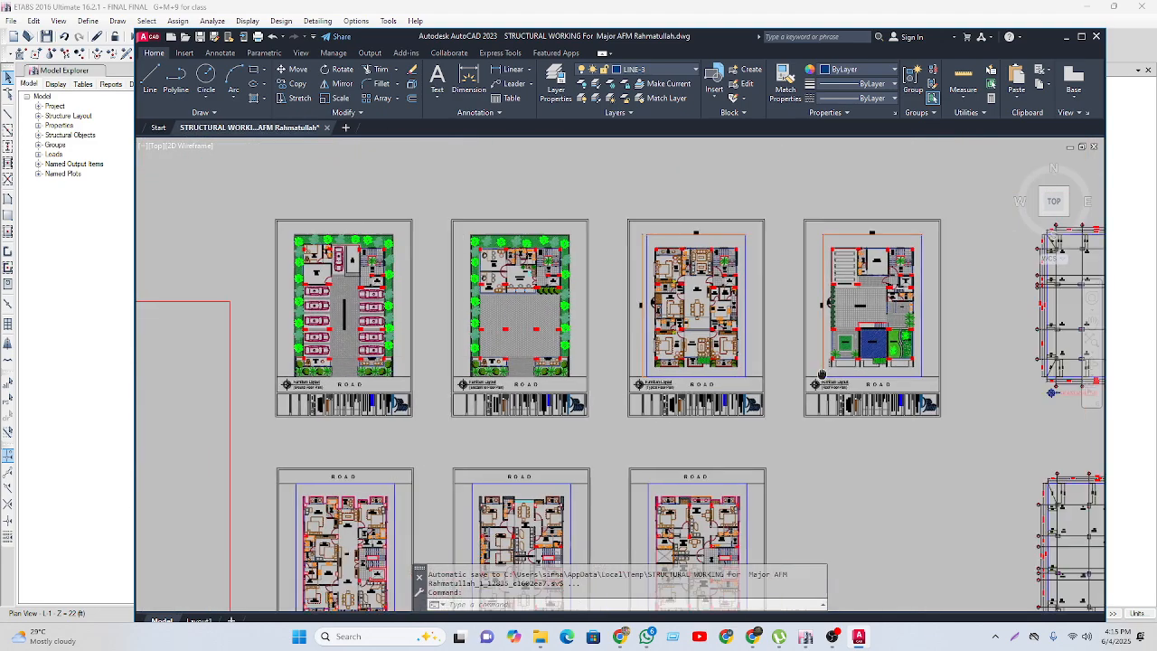
# - Examine the structural layout plans beside the roof floor plan and the alternative floor plans below the furniture layouts
pyautogui.moveTo(821, 374); pyautogui.dragTo(518, 374, button='middle')
pyautogui.scroll(5, 803, 353)
pyautogui.scroll(-5, 803, 353)
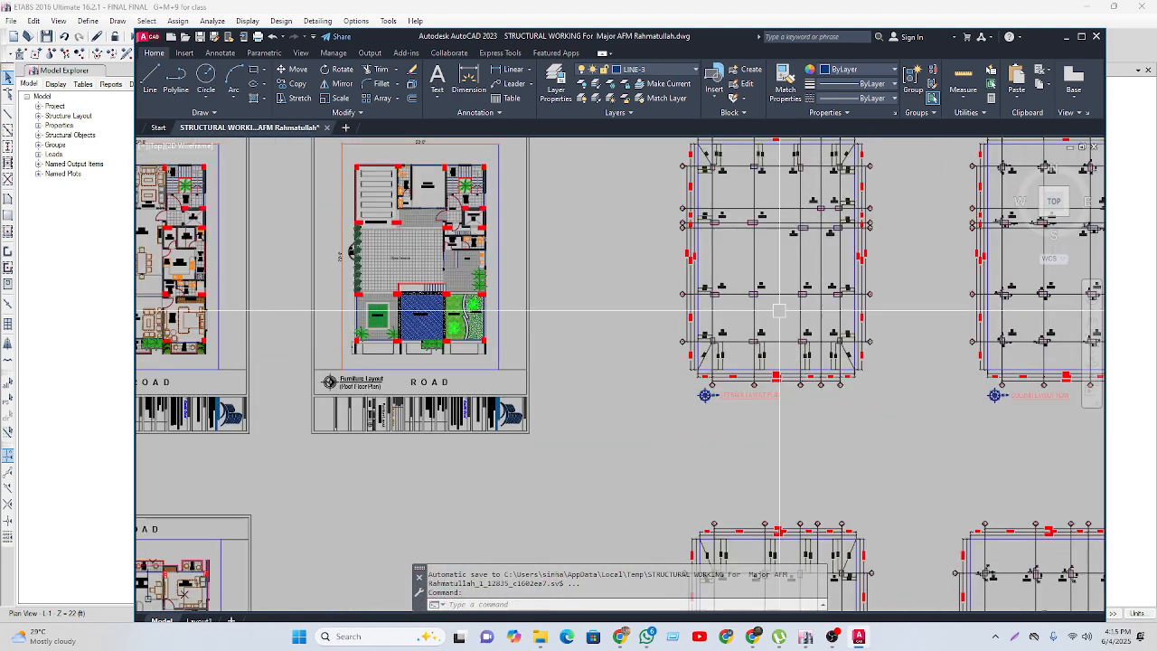
pyautogui.moveTo(744, 202); pyautogui.dragTo(729, 303, button='middle')
pyautogui.scroll(4, 697, 267)
pyautogui.scroll(-8, 781, 289)
pyautogui.scroll(10, 463, 271)
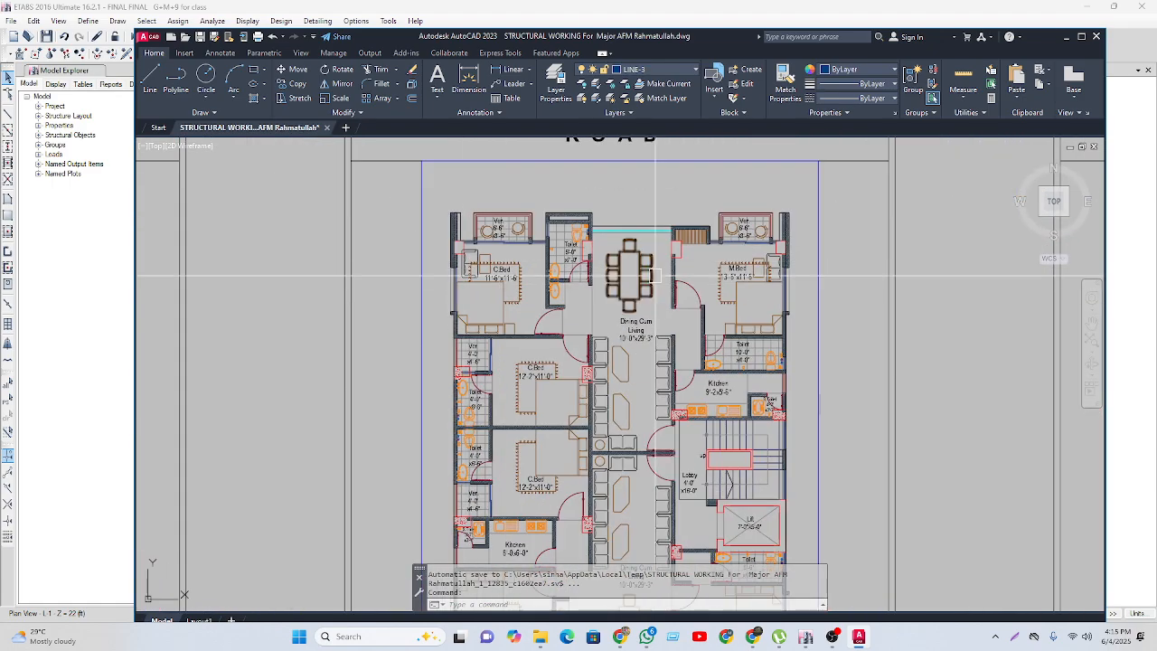
pyautogui.scroll(-6, 656, 278)
# - Examine the rooms, open area and column positions on the mezzanine floor plan
pyautogui.moveTo(707, 294); pyautogui.dragTo(622, 462, button='middle')
pyautogui.scroll(8, 562, 295)
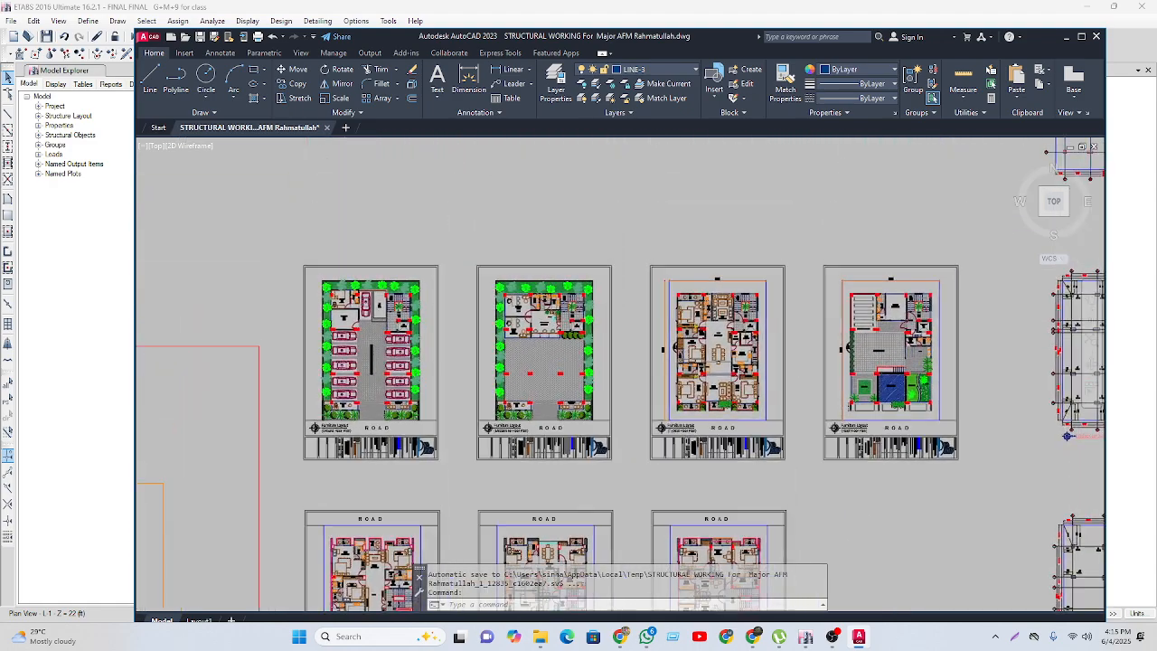
pyautogui.scroll(-2, 613, 291)
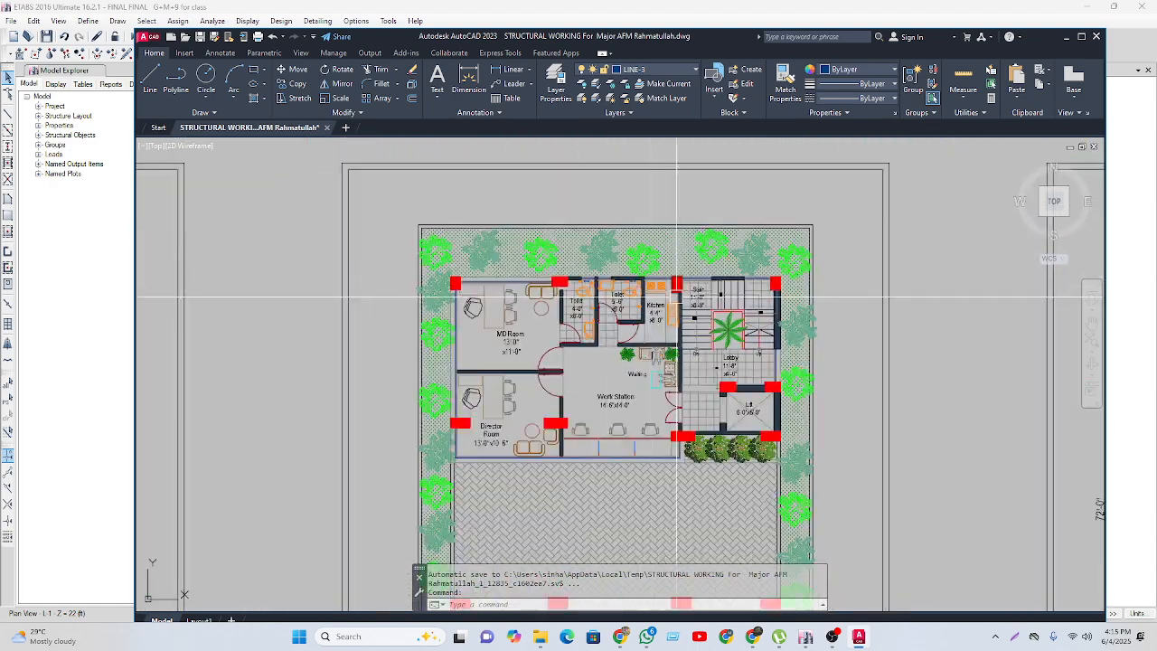
pyautogui.moveTo(809, 411); pyautogui.dragTo(806, 213, button='middle')
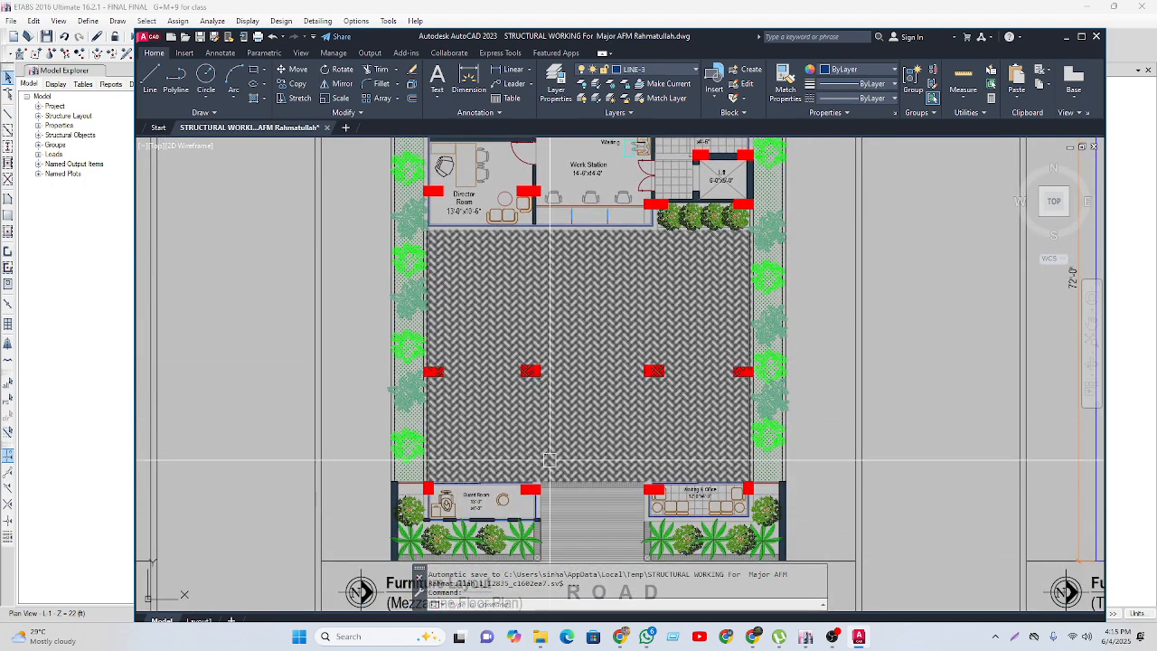
# - Switch back to ETABS, clear the load display from the L-1 plan, and set the story scope to All Stories
pyautogui.click(809, 638)
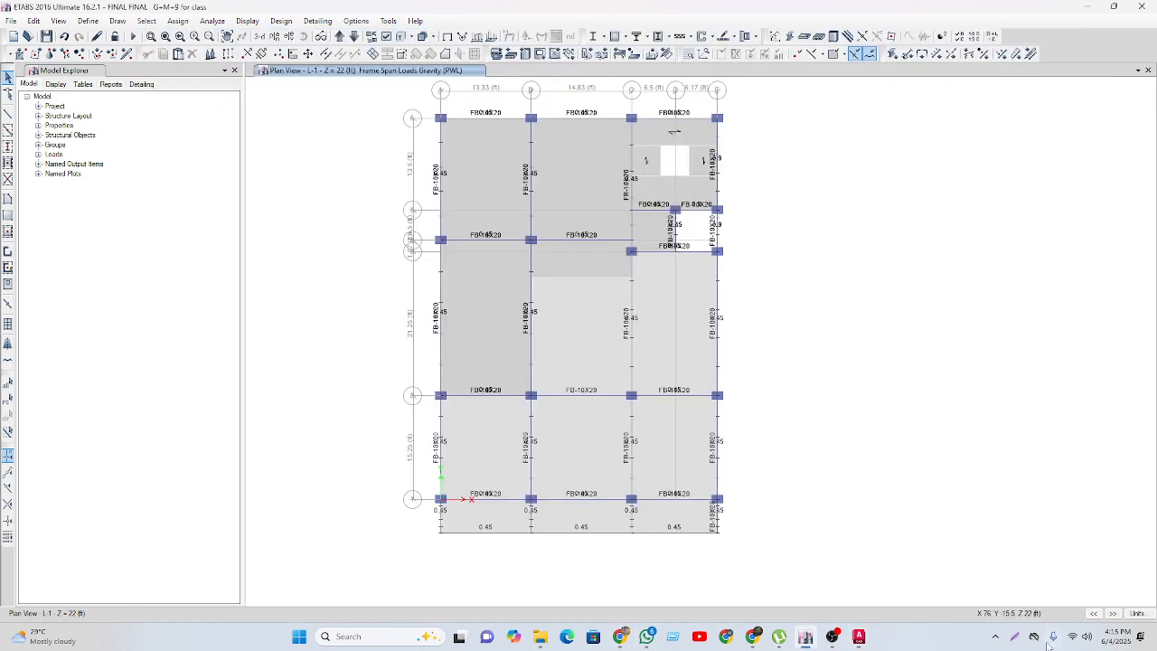
pyautogui.click(447, 36)
pyautogui.click(1041, 613)
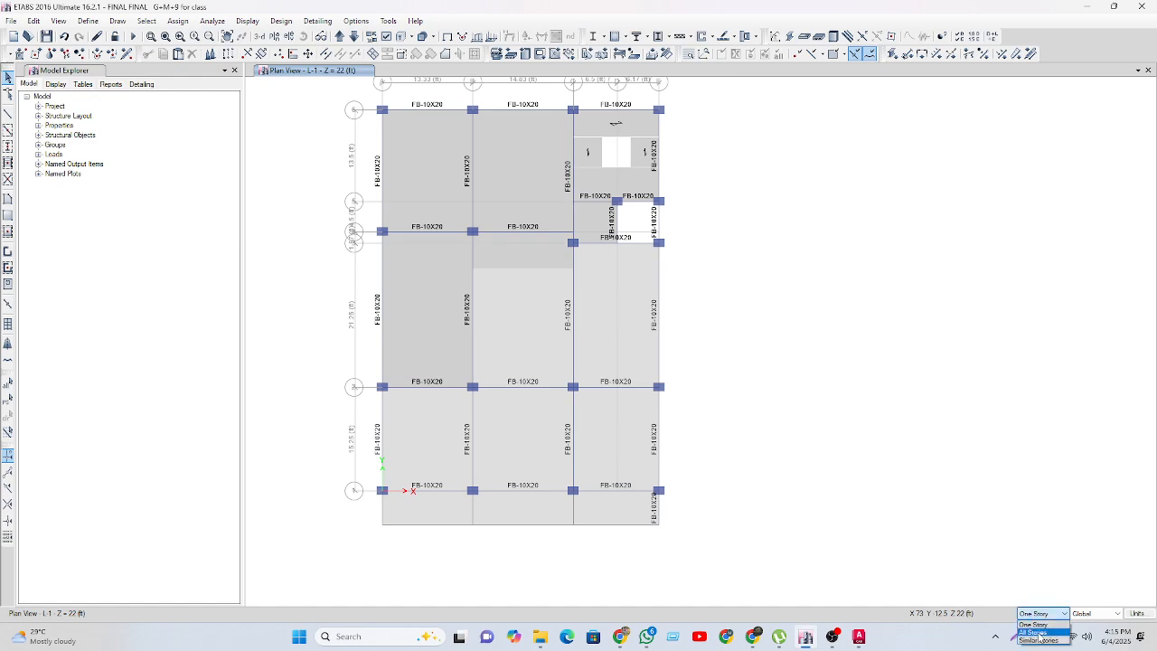
pyautogui.click(1035, 632)
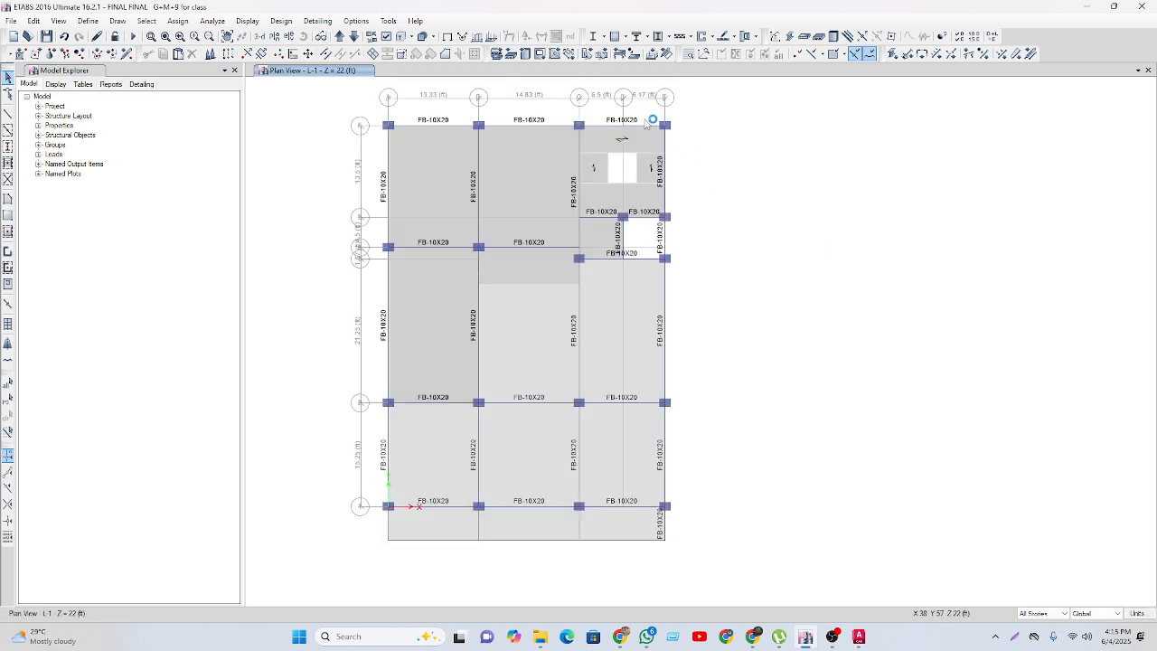
# - Select the building's four corner columns and the upper-edge column beside the stair bay on all stories
pyautogui.moveTo(649, 113); pyautogui.dragTo(679, 137)
pyautogui.moveTo(365, 117); pyautogui.dragTo(398, 136)
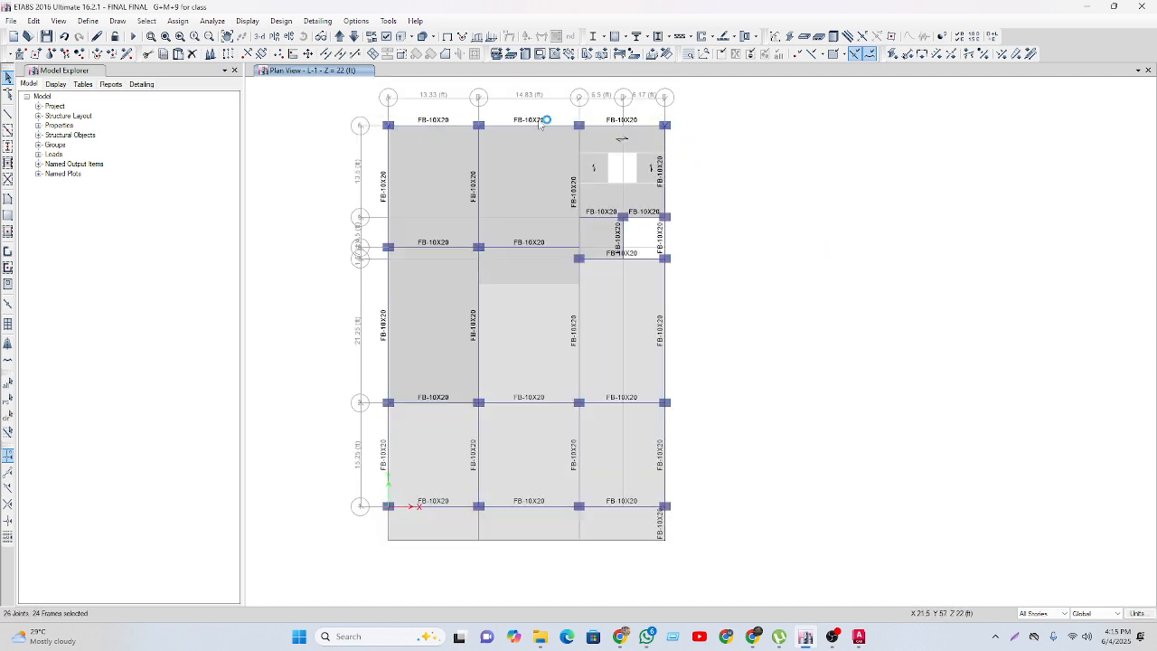
pyautogui.moveTo(559, 111); pyautogui.dragTo(590, 144)
pyautogui.moveTo(643, 486); pyautogui.dragTo(688, 520)
pyautogui.moveTo(357, 482); pyautogui.dragTo(414, 533)
# - Check the column selection on the story plans from L-2 up to PENT and back down to L-9
pyautogui.click(341, 36)
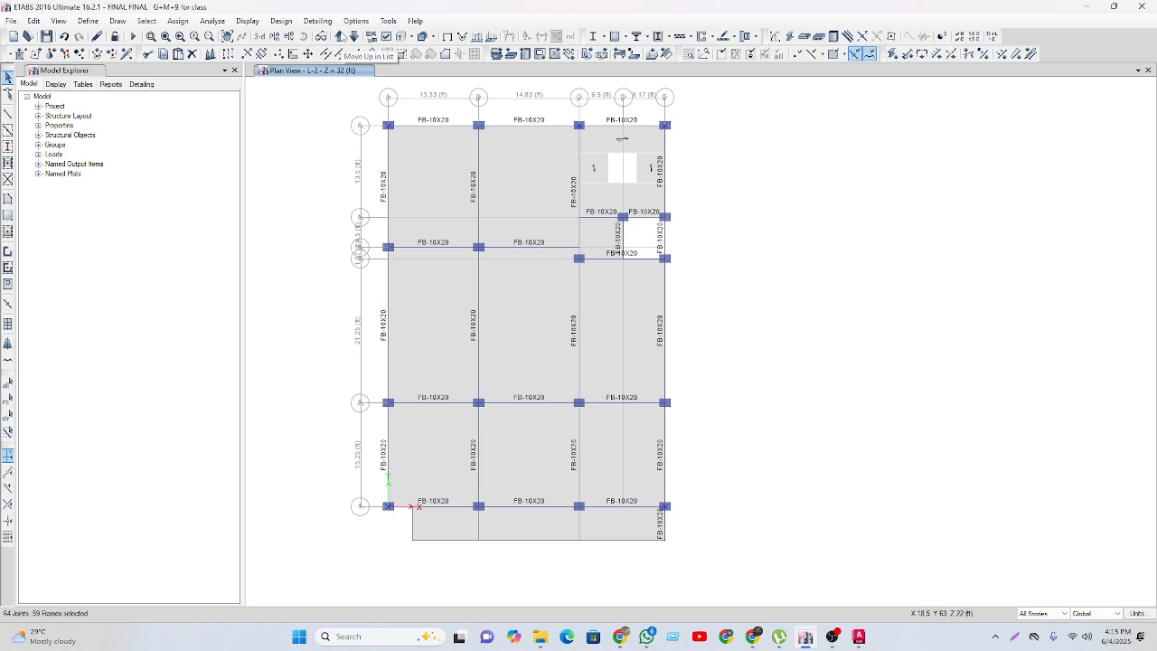
pyautogui.click(340, 36)
pyautogui.click(341, 36)
pyautogui.click(341, 36)
pyautogui.click(340, 36)
pyautogui.click(341, 37)
pyautogui.click(341, 36)
pyautogui.click(341, 36)
pyautogui.click(341, 36)
pyautogui.click(341, 36)
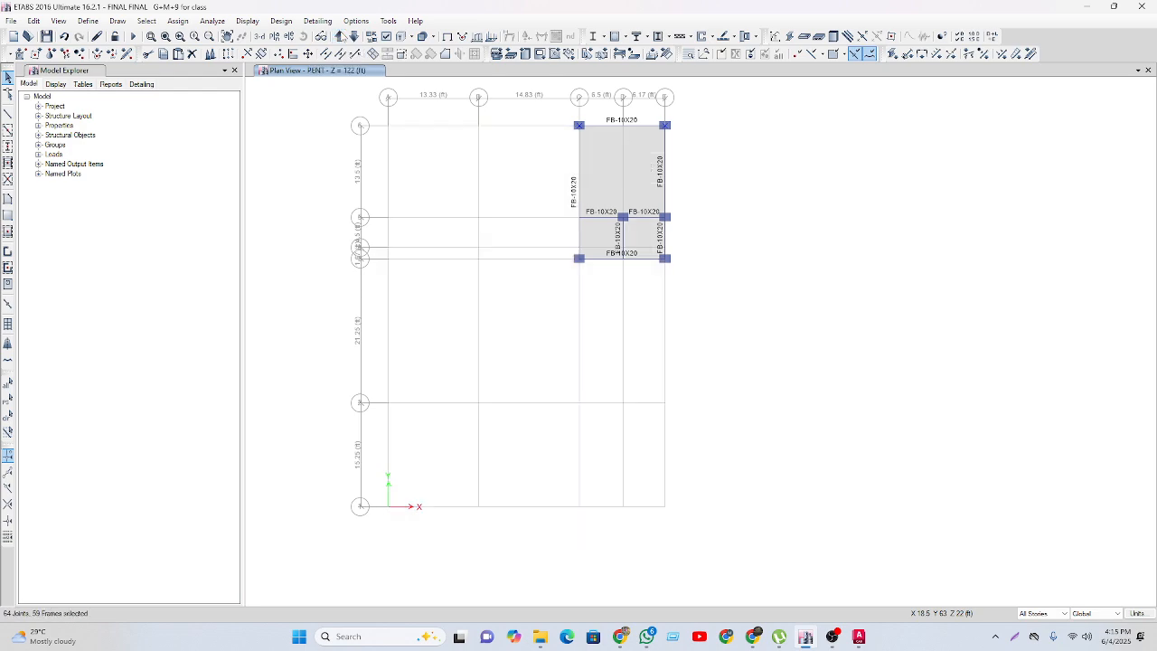
pyautogui.click(353, 36)
pyautogui.click(353, 36)
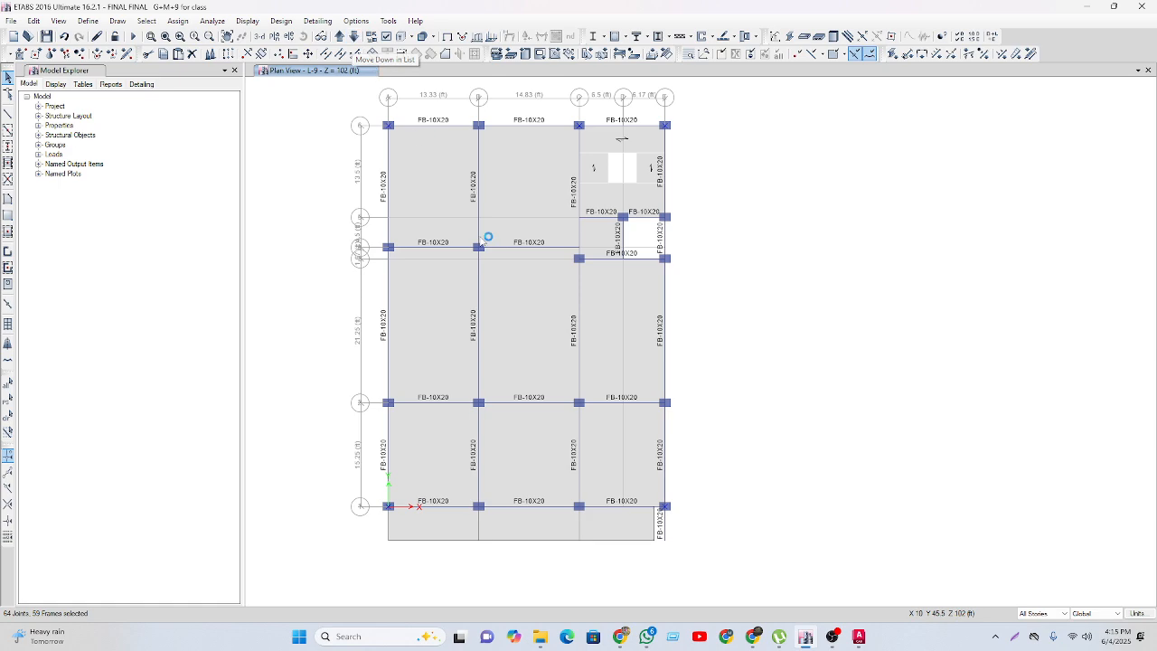
# - Switch to AutoCAD and check the column orientations on the mezzanine floor plan
pyautogui.click(858, 637)
pyautogui.scroll(-2, 614, 439)
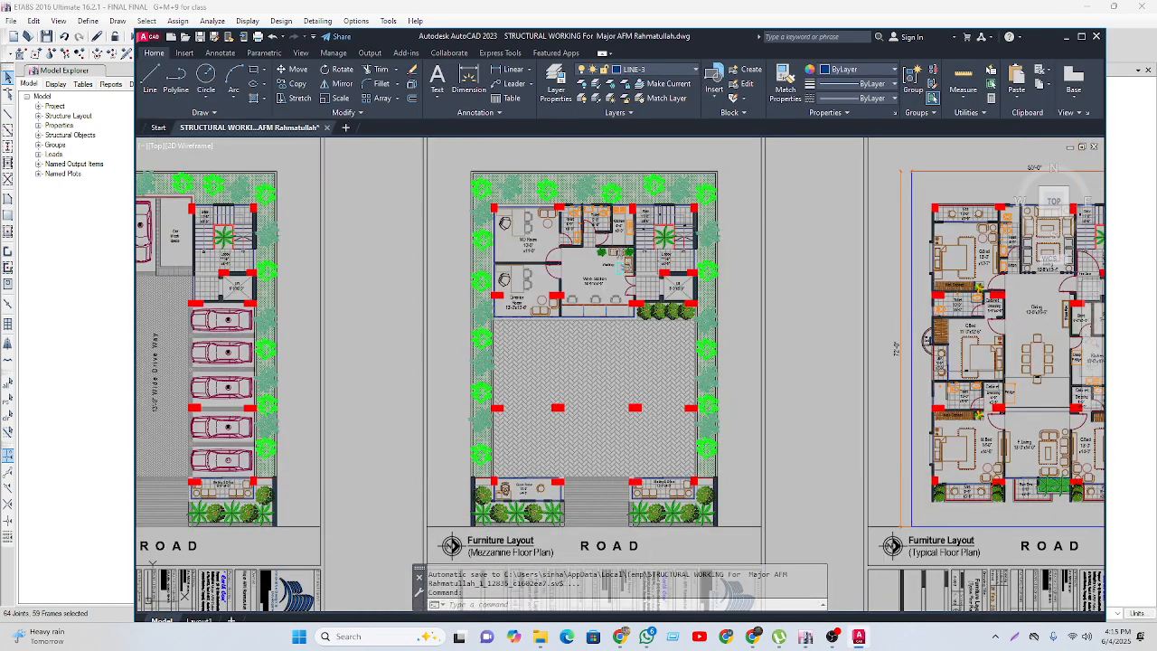
pyautogui.moveTo(705, 495); pyautogui.dragTo(698, 506, button='middle')
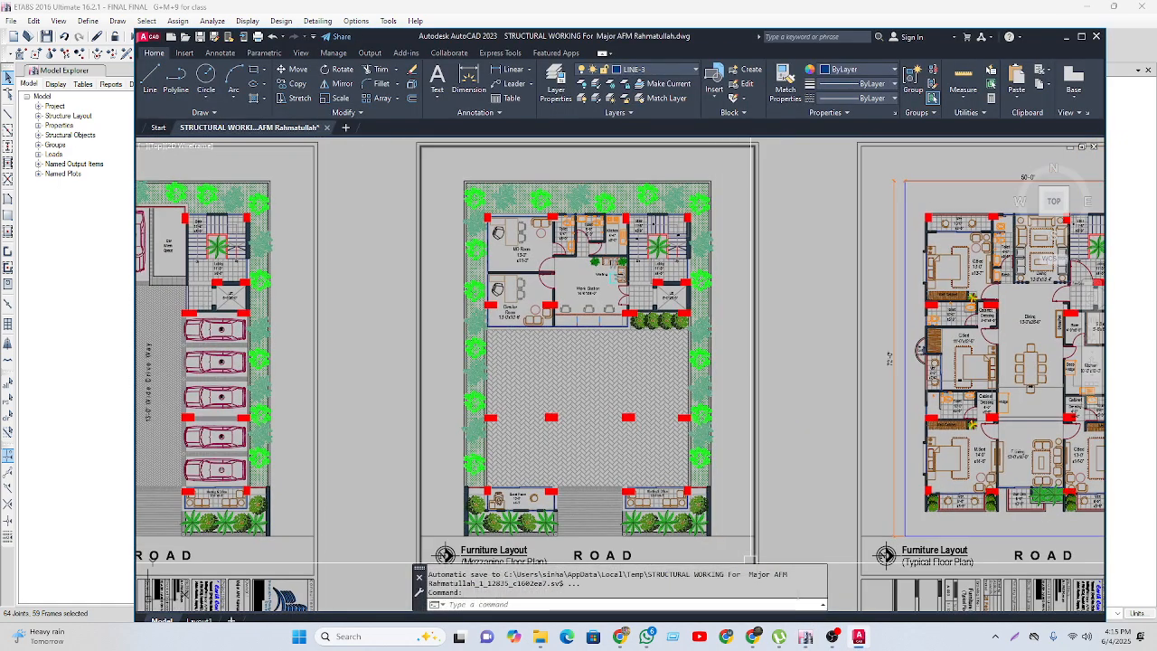
# - Switch back to ETABS and set the local axis angle of the selected columns to 90 degrees
pyautogui.click(805, 636)
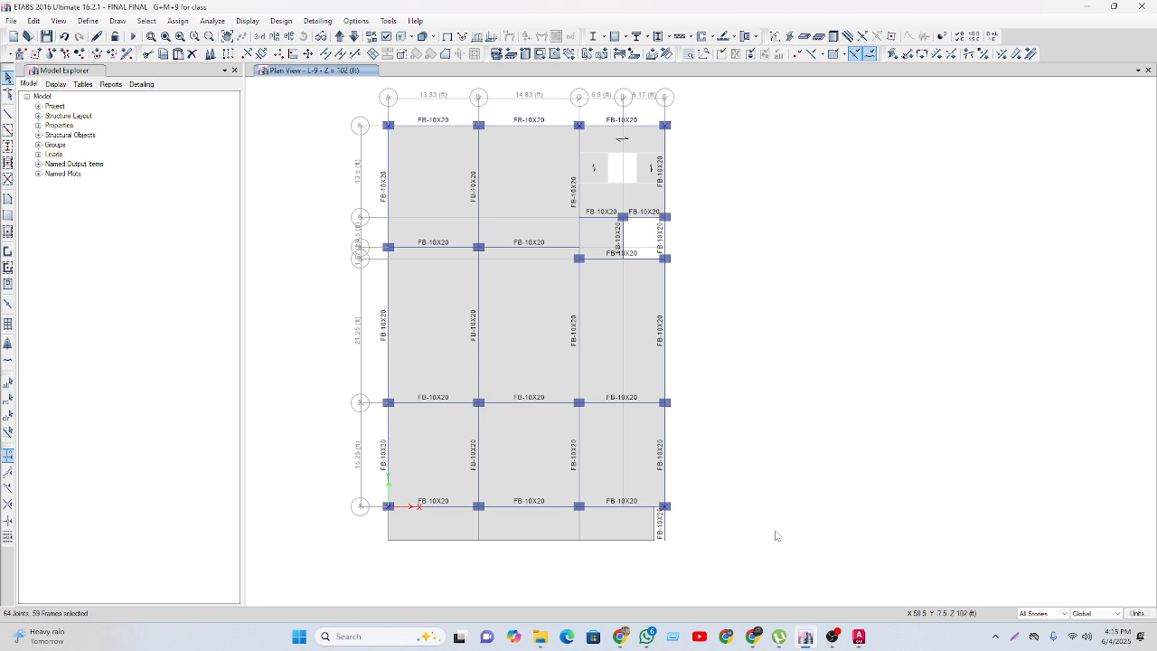
pyautogui.click(952, 54)
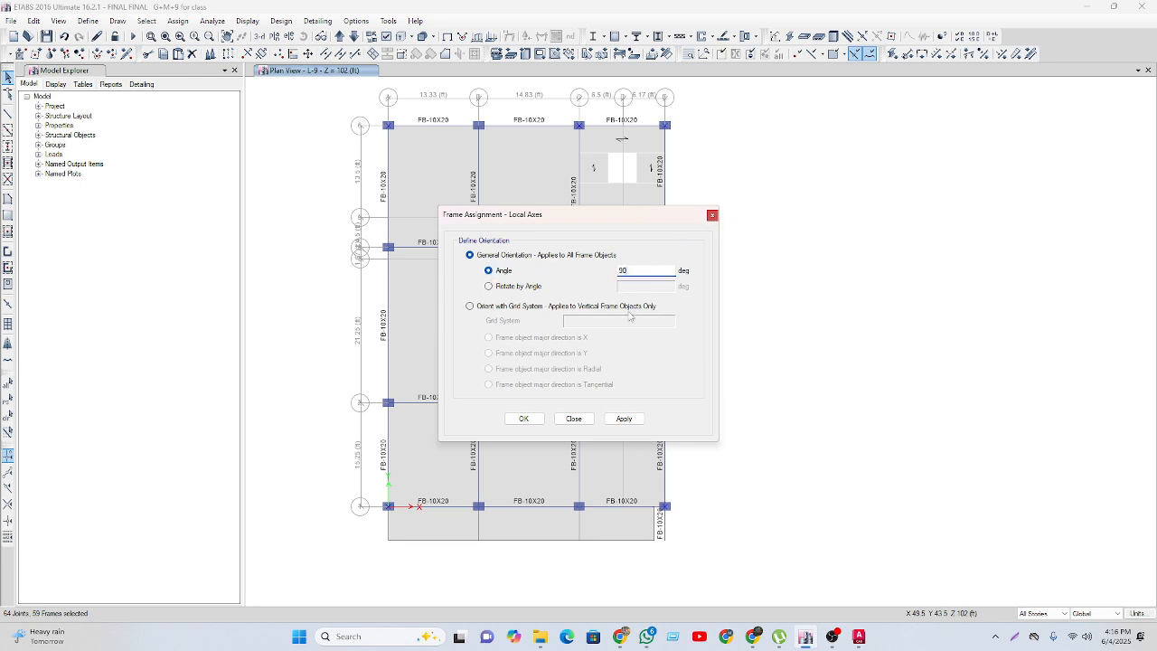
pyautogui.click(523, 419)
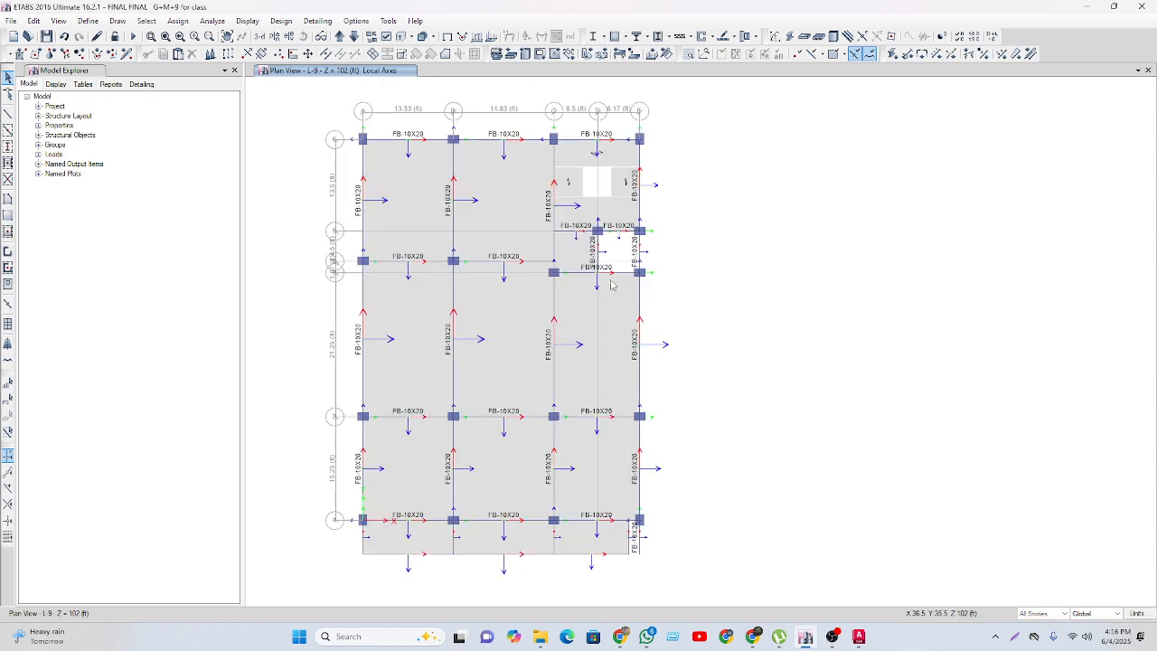
pyautogui.scroll(-2, 632, 274)
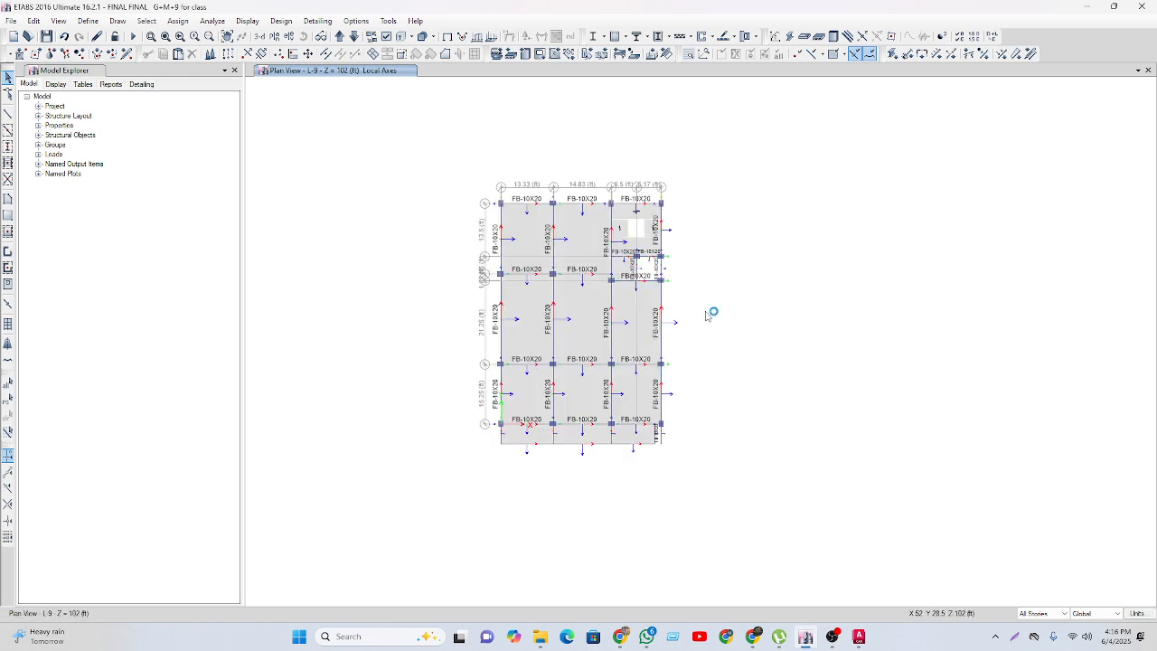
pyautogui.scroll(2, 632, 271)
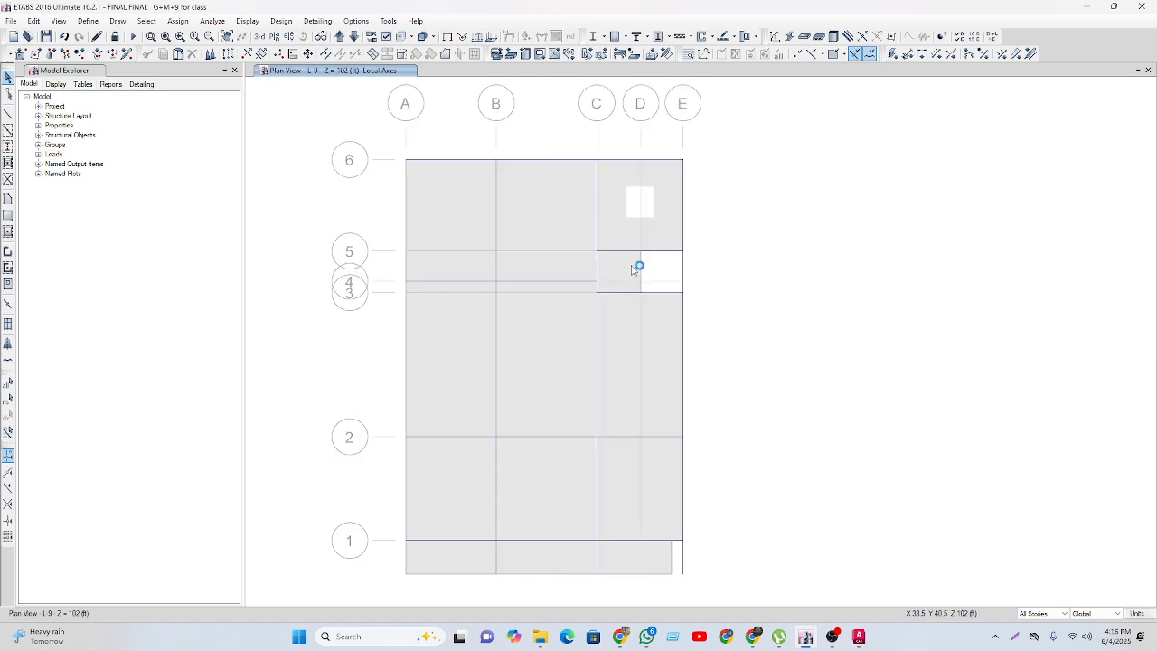
# - Try adding a Shell-Thin slab property with CONC3000 as its material and a thickness of 6 in
pyautogui.click(88, 20)
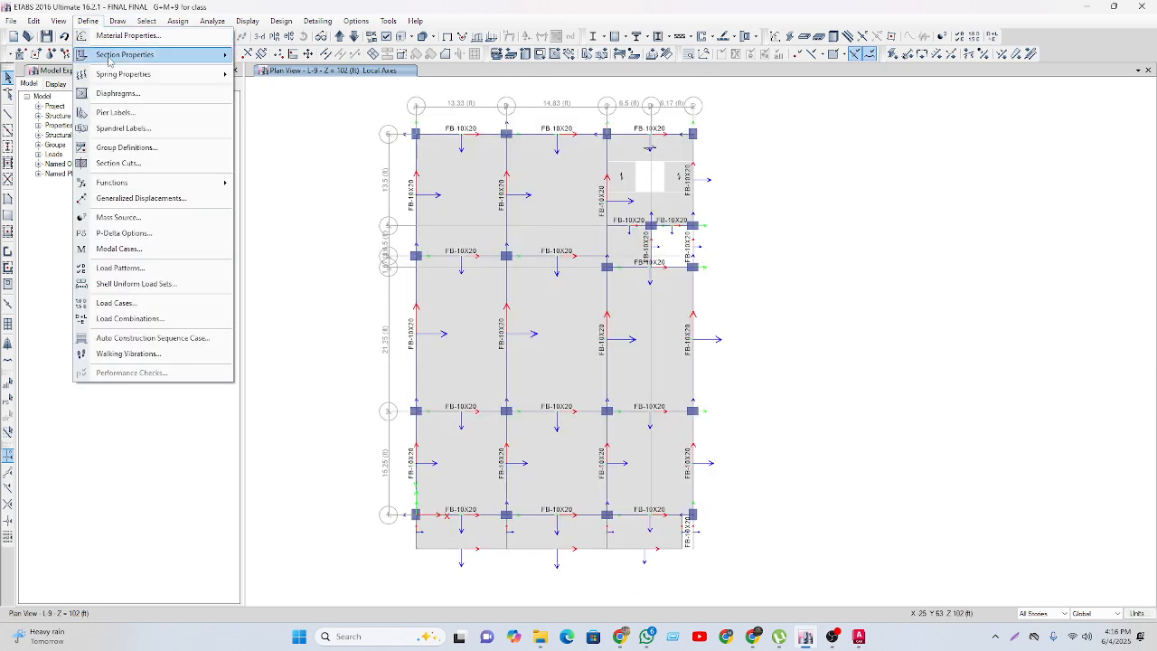
pyautogui.moveTo(110, 58)
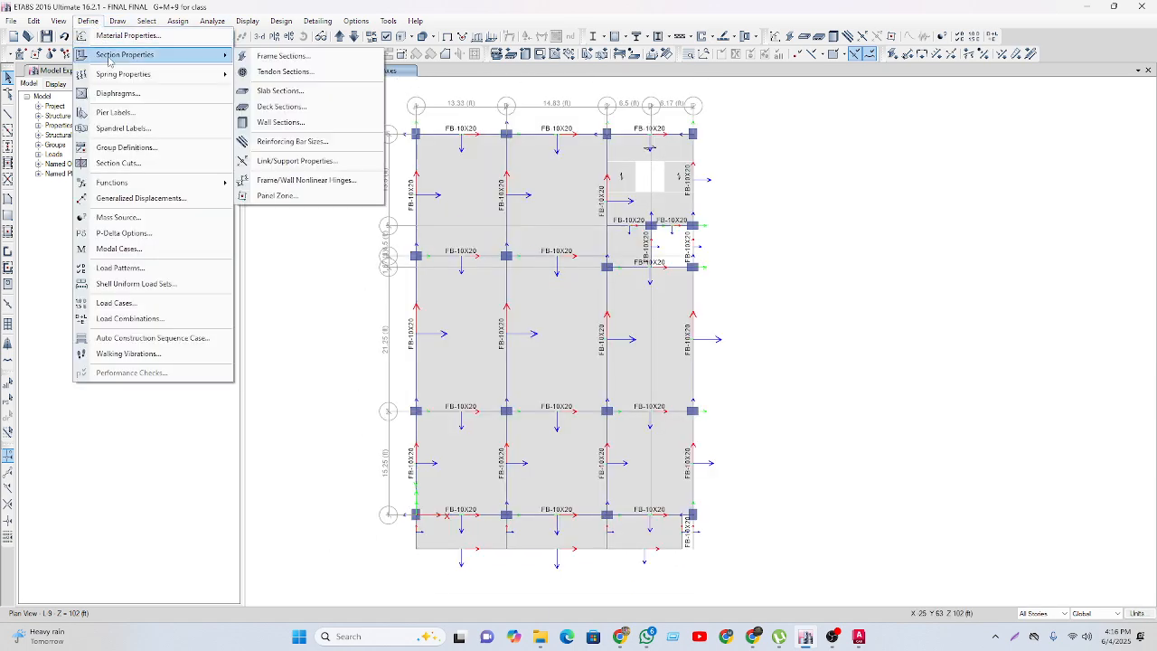
pyautogui.click(292, 94)
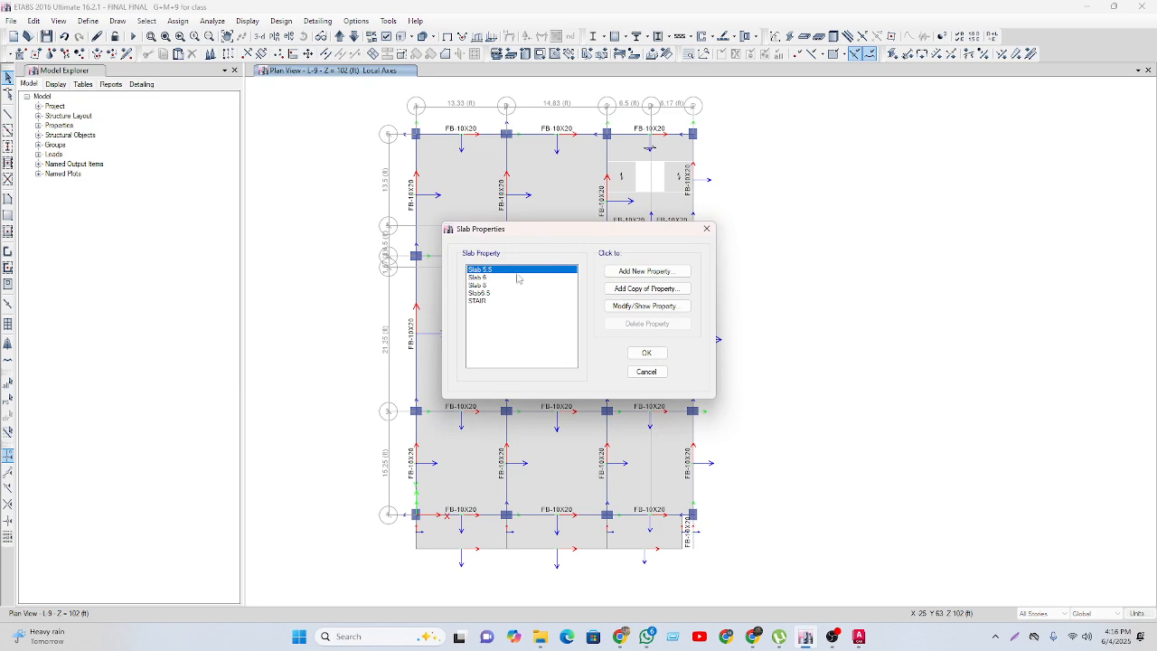
pyautogui.click(645, 271)
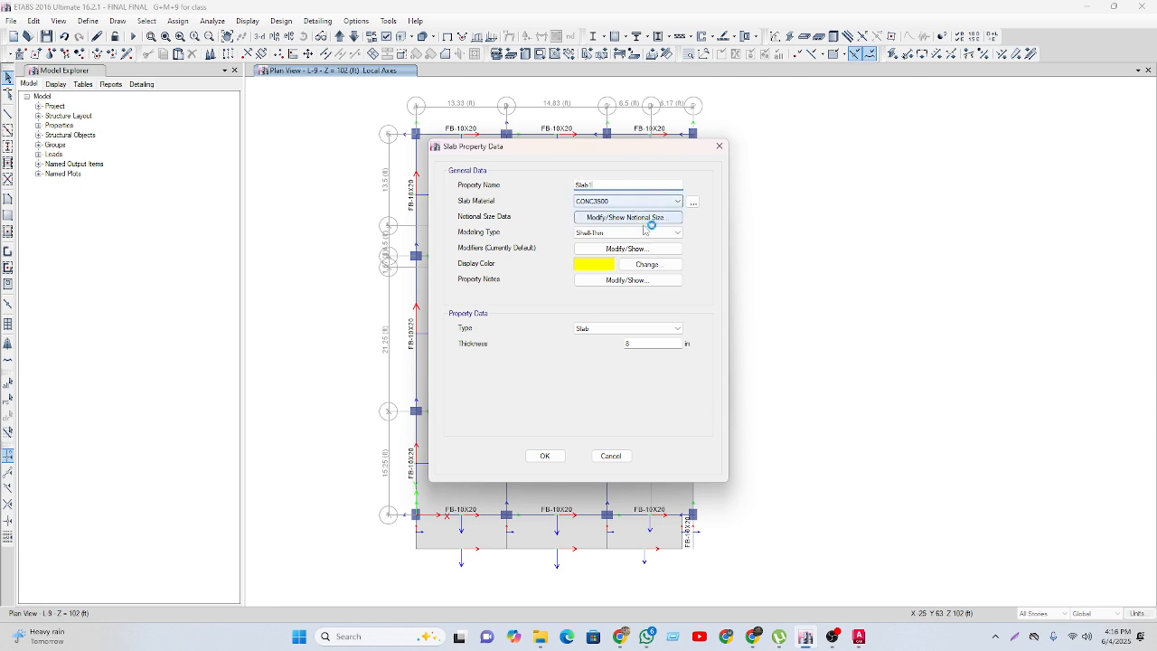
pyautogui.click(641, 344)
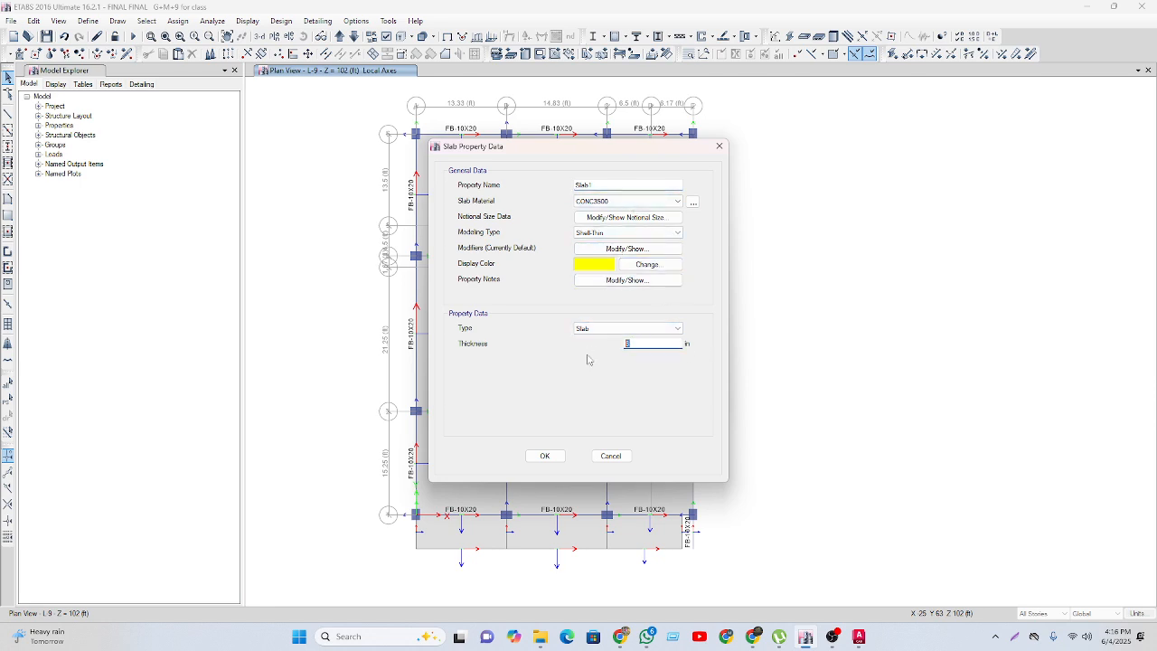
pyautogui.write('6')
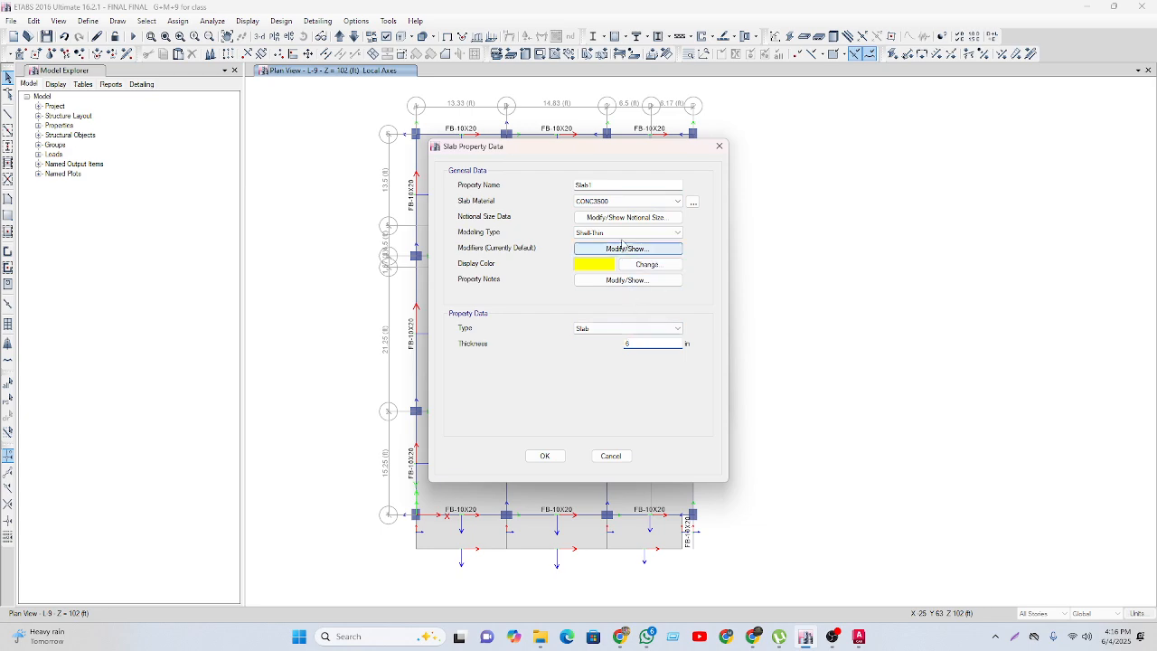
pyautogui.click(624, 233)
pyautogui.click(624, 233)
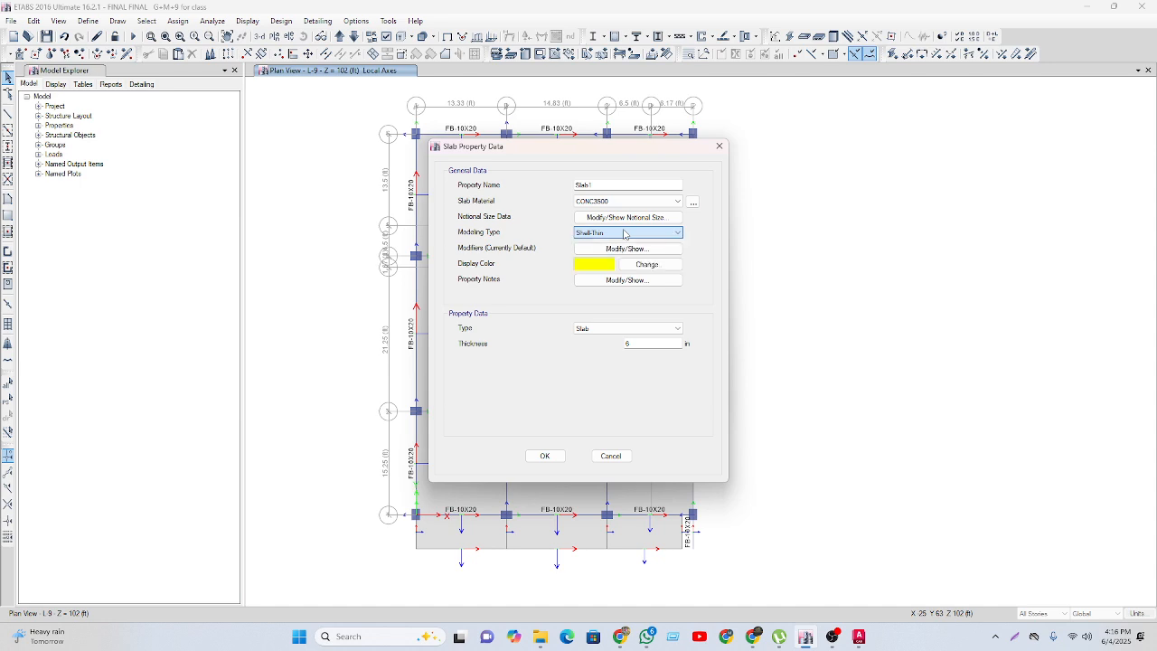
pyautogui.click(620, 280)
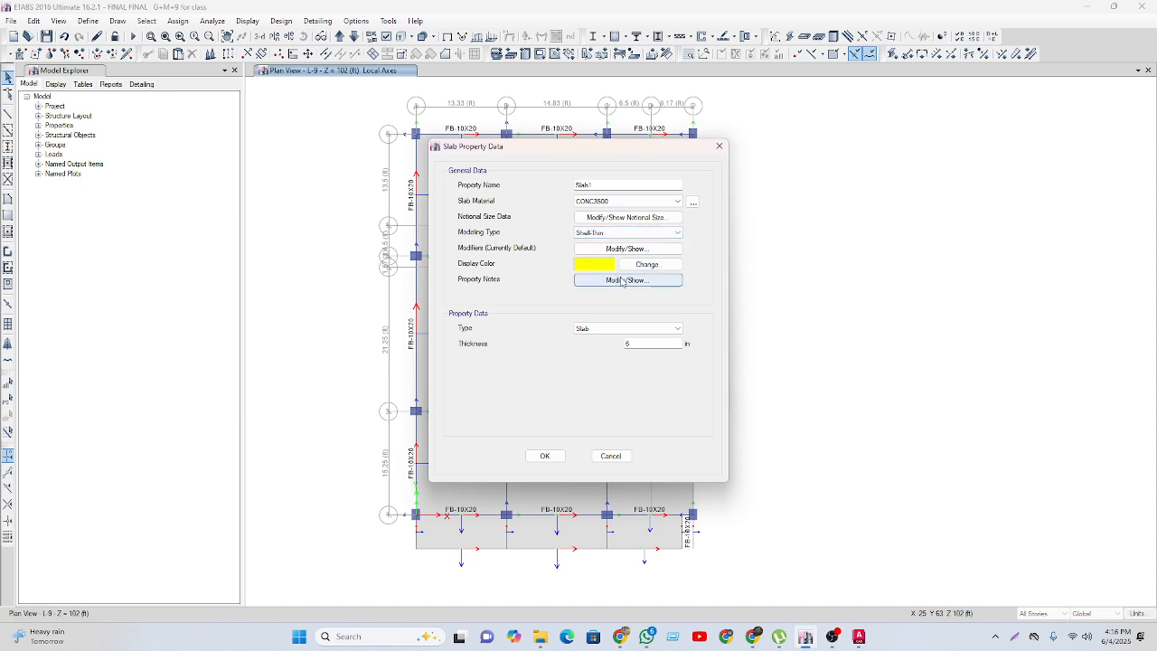
pyautogui.click(682, 201)
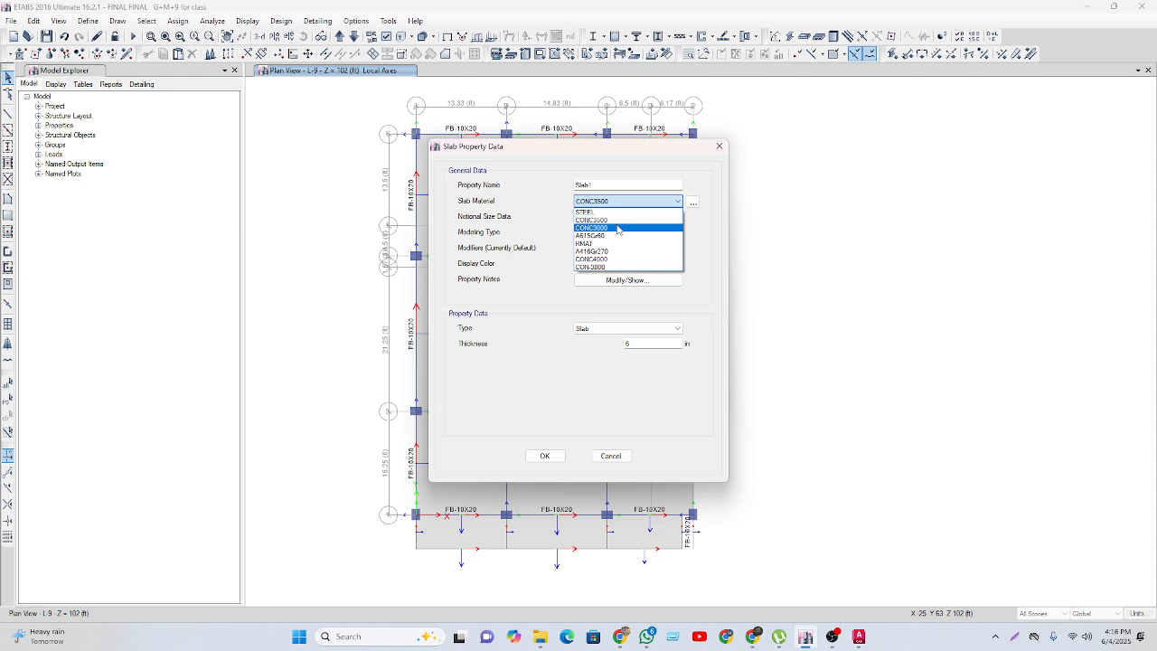
pyautogui.click(619, 228)
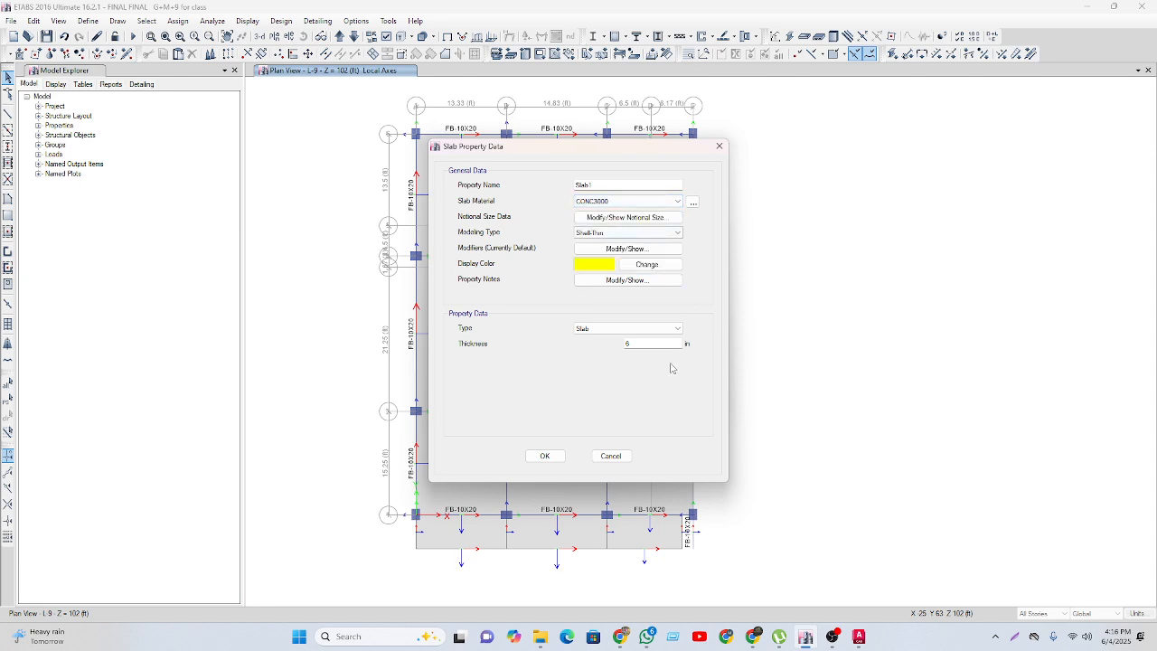
pyautogui.click(546, 456)
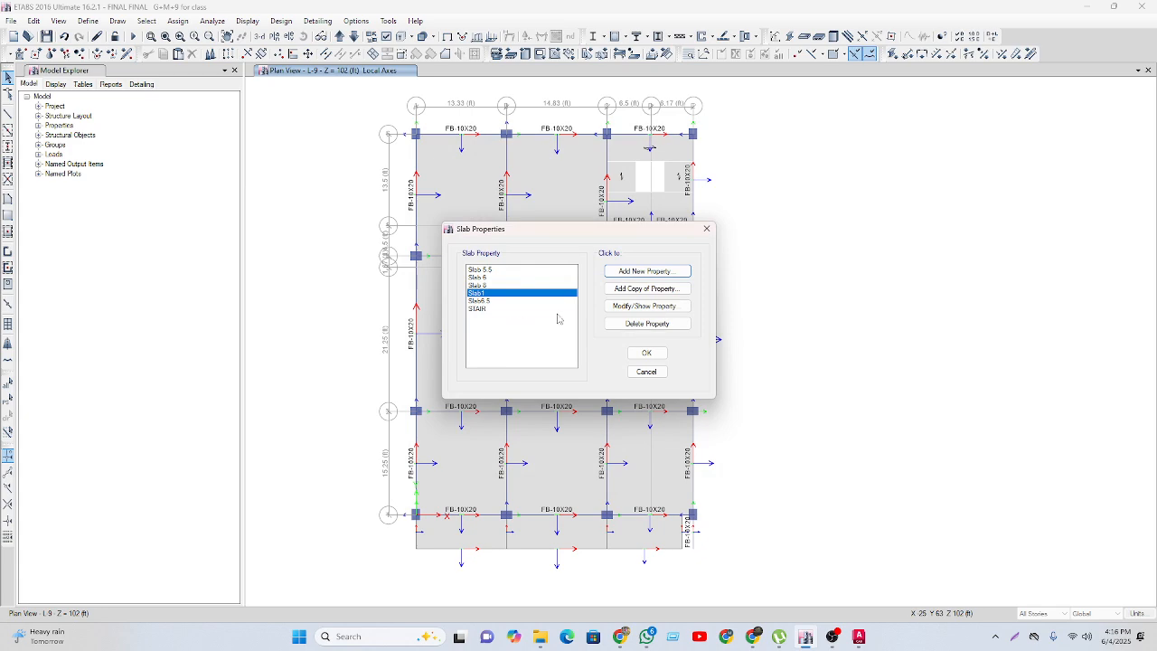
# - Review the new slab property, try the Layered modeling type on the STAIR slab, return it to Membrane, and discard the slab property changes
pyautogui.click(615, 306)
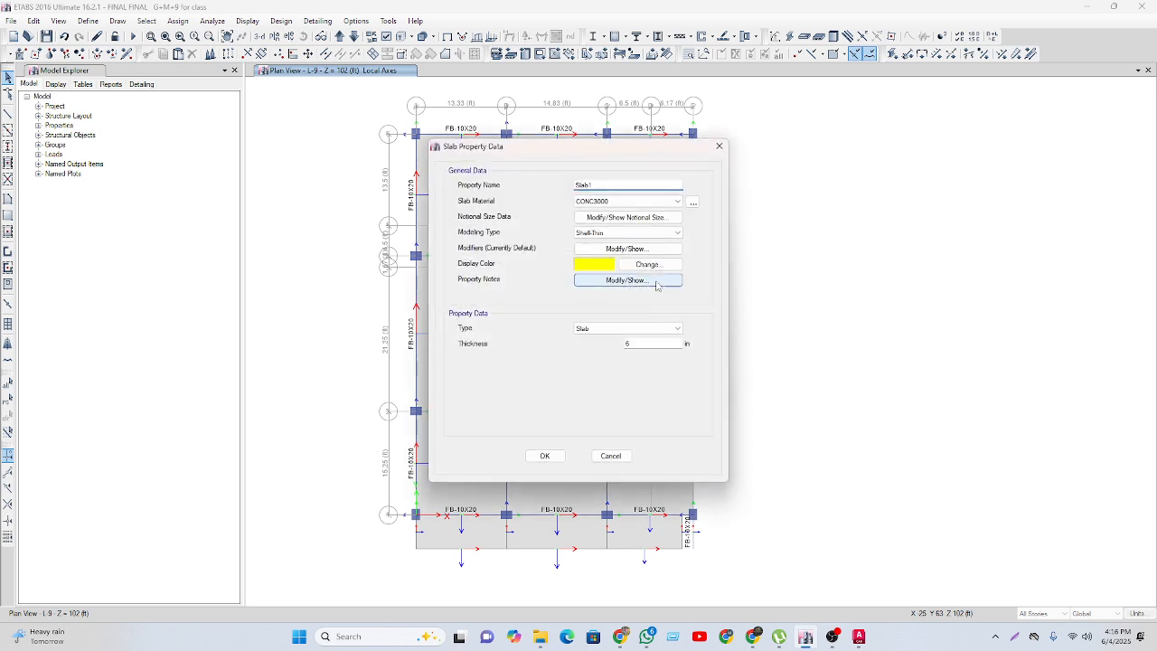
pyautogui.click(625, 454)
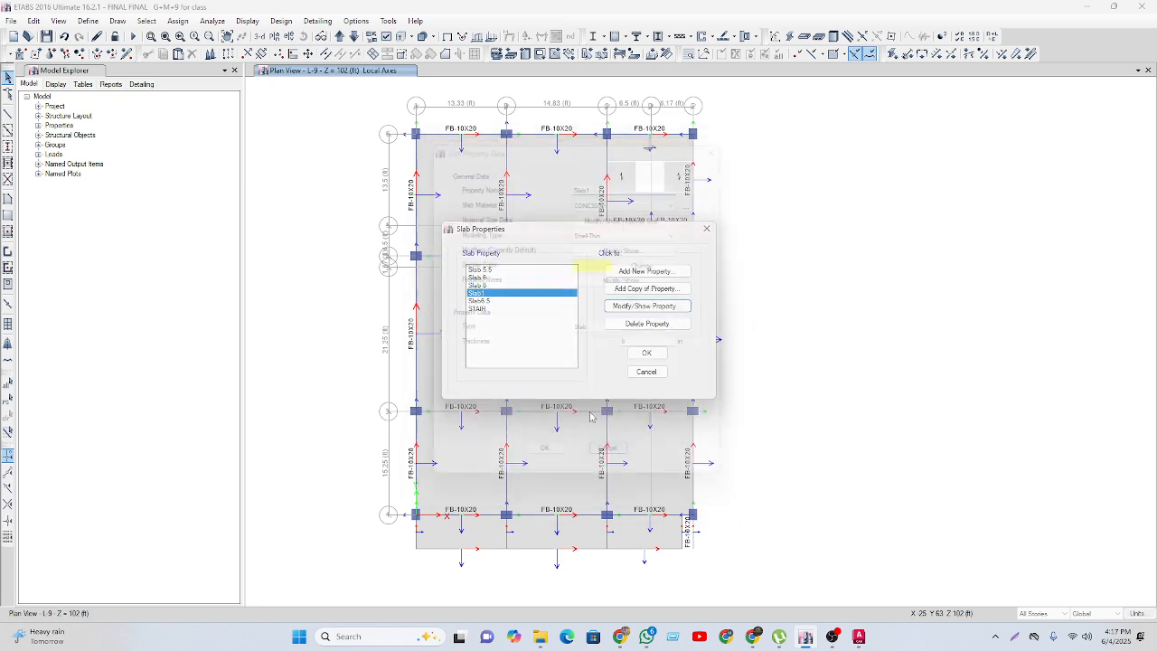
pyautogui.click(480, 309)
pyautogui.click(654, 307)
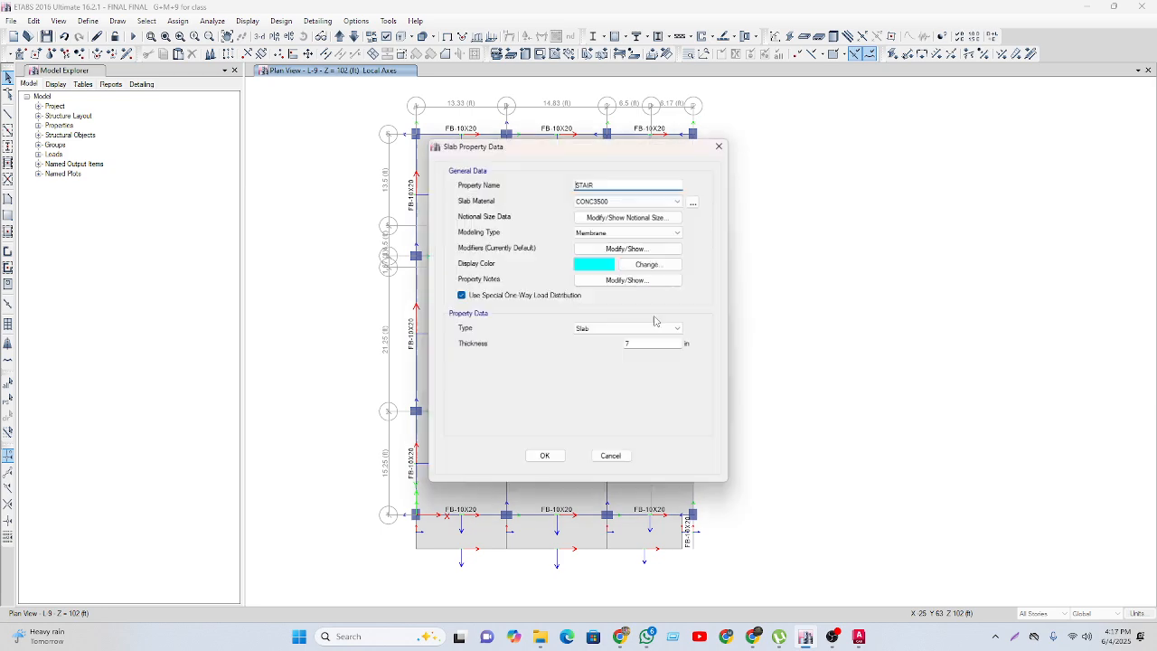
pyautogui.click(649, 234)
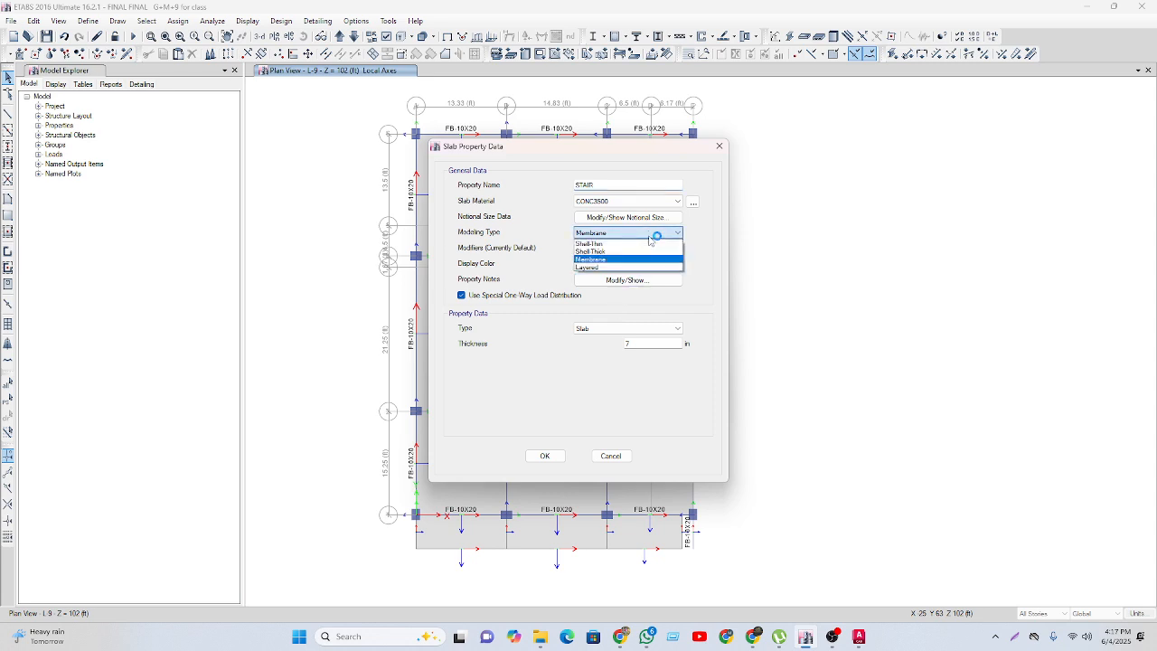
pyautogui.click(608, 268)
pyautogui.click(645, 233)
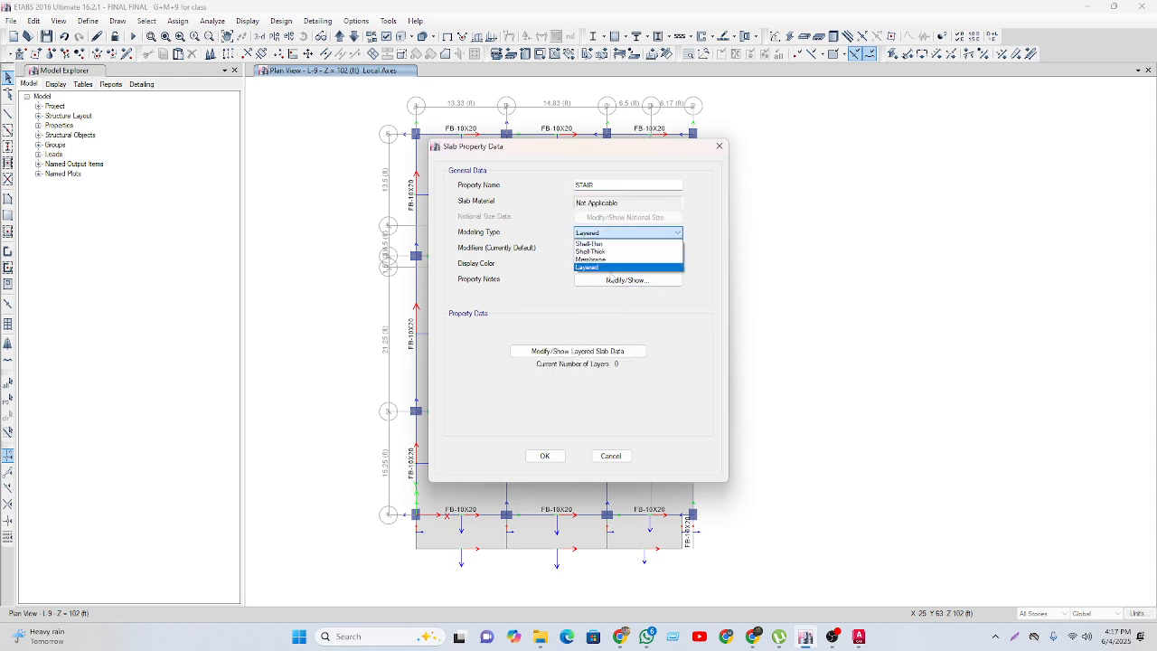
pyautogui.click(603, 260)
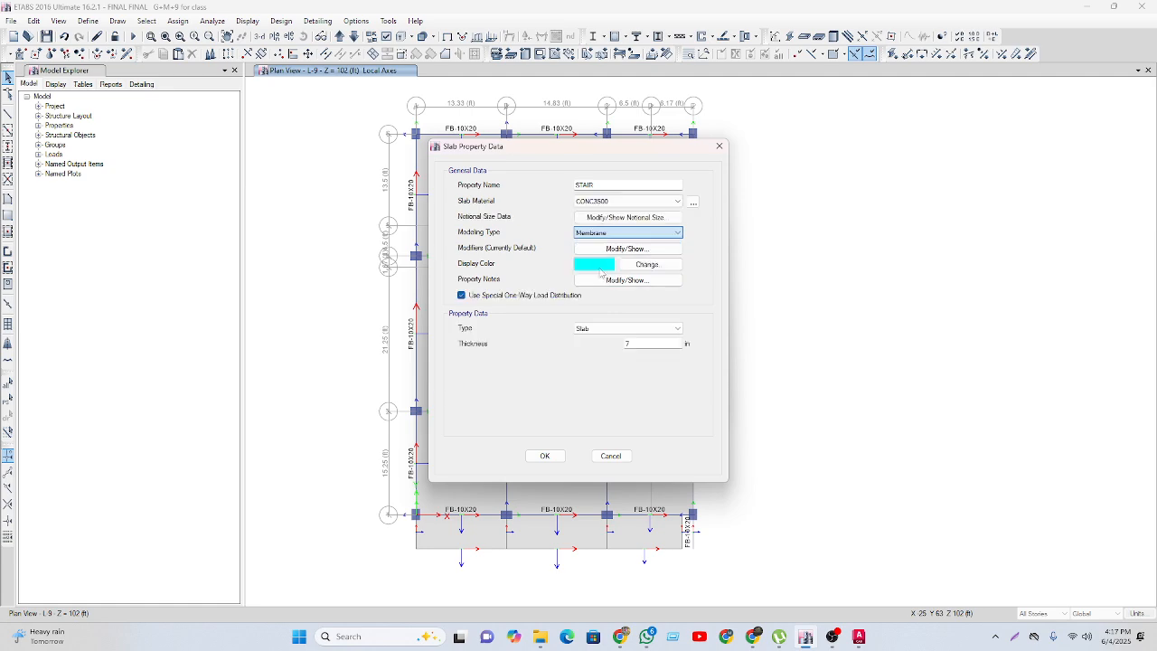
pyautogui.click(611, 455)
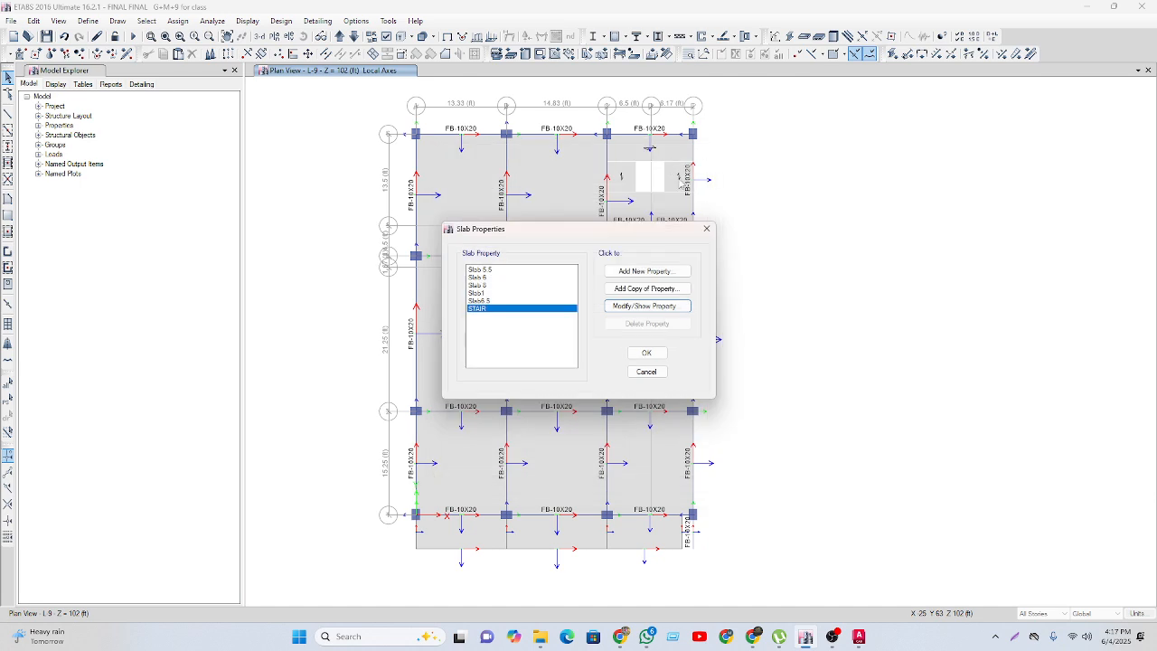
pyautogui.click(640, 371)
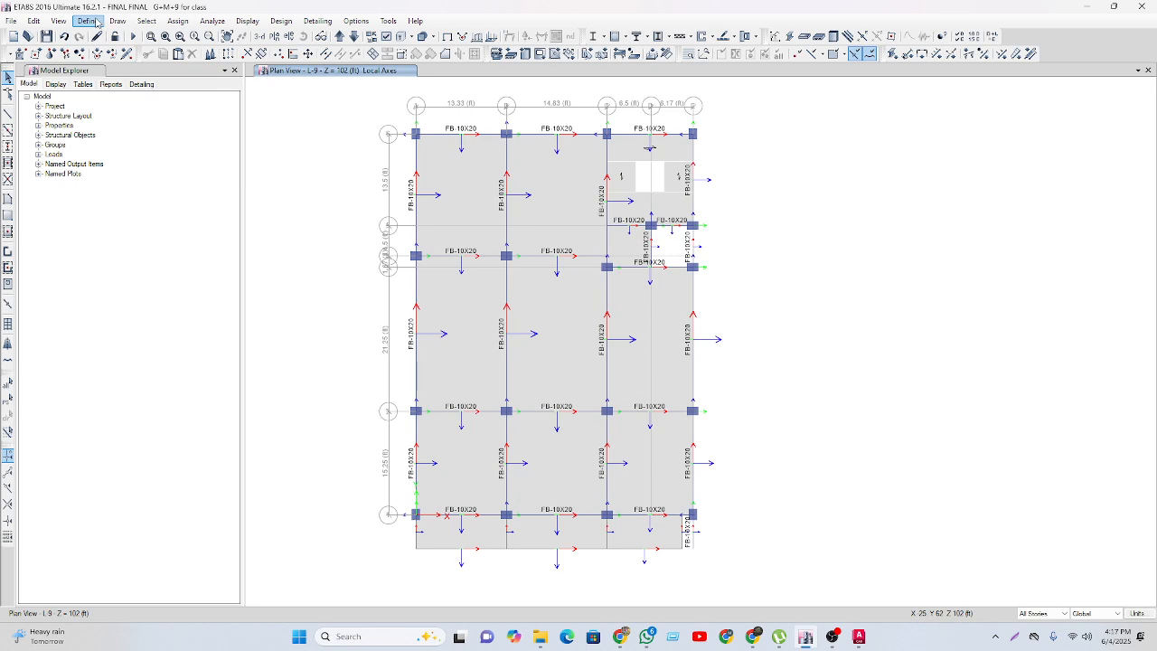
# - Try a new wall property with the Shell-Thick modeling type and discard it
pyautogui.click(87, 21)
pyautogui.moveTo(135, 55)
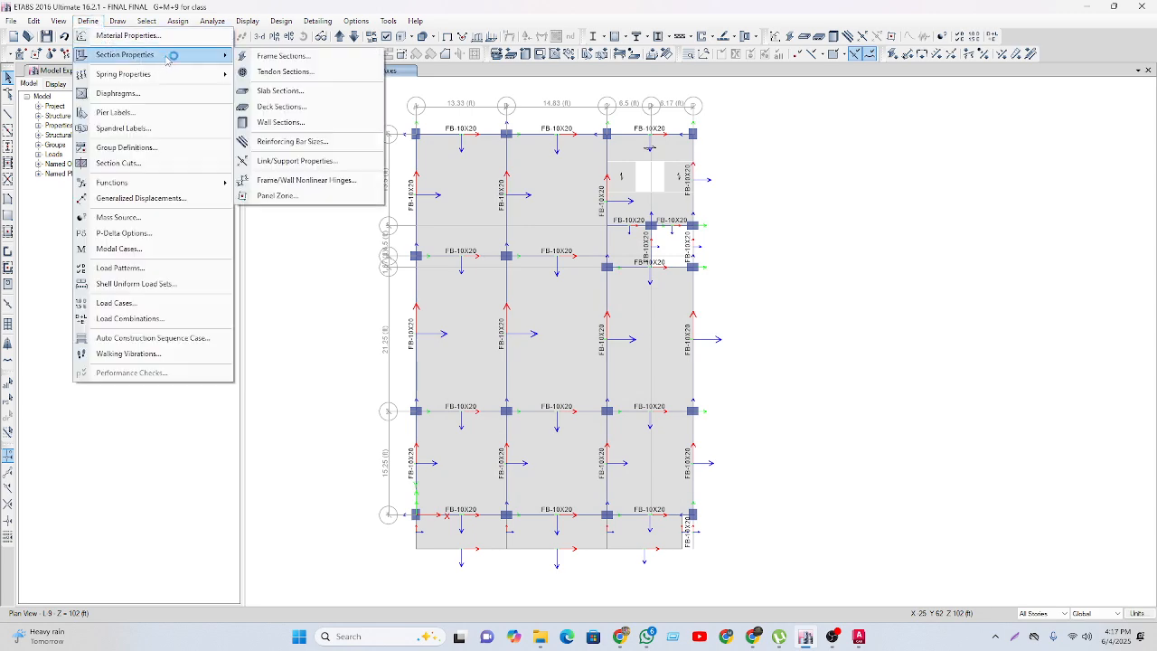
pyautogui.click(299, 123)
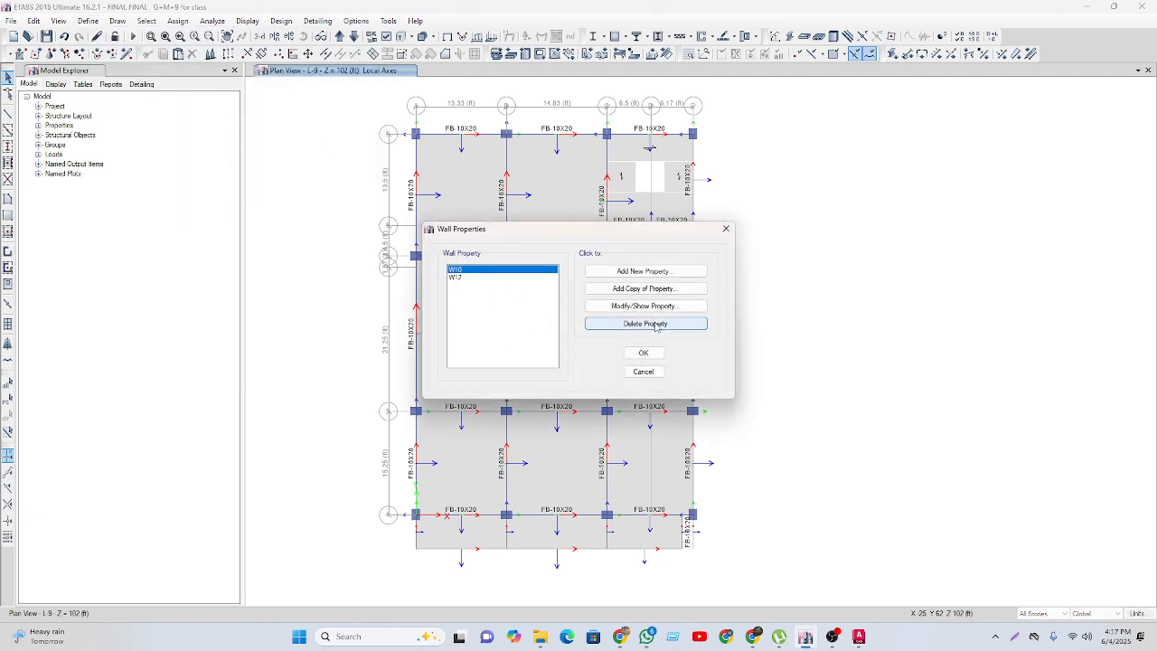
pyautogui.click(642, 272)
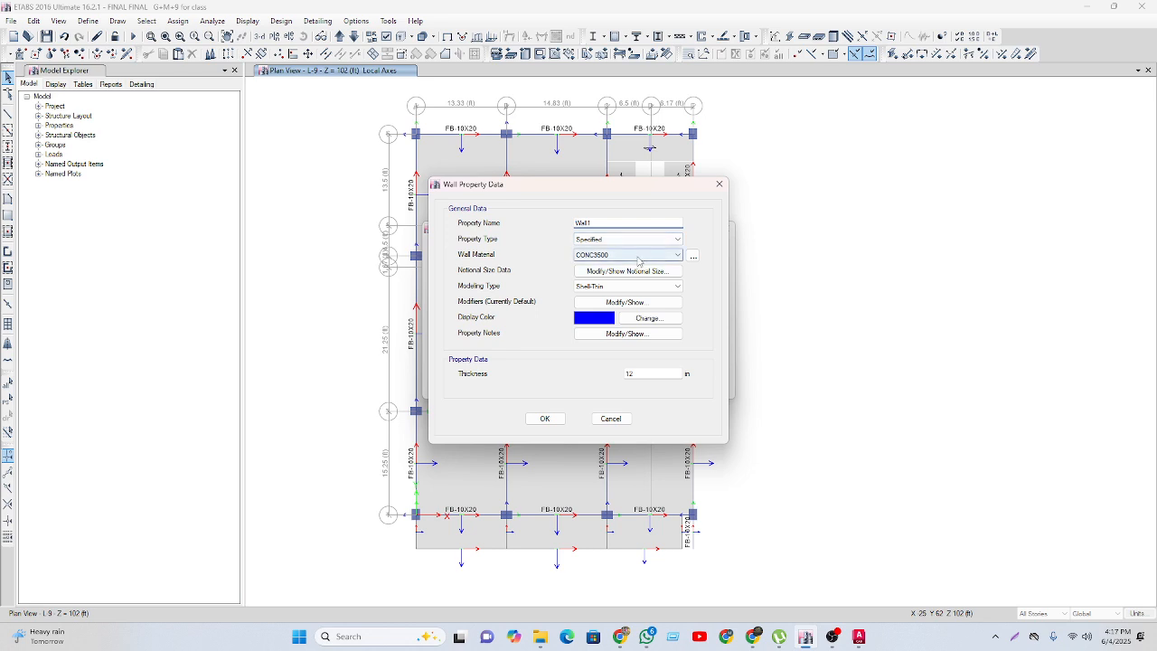
pyautogui.click(609, 286)
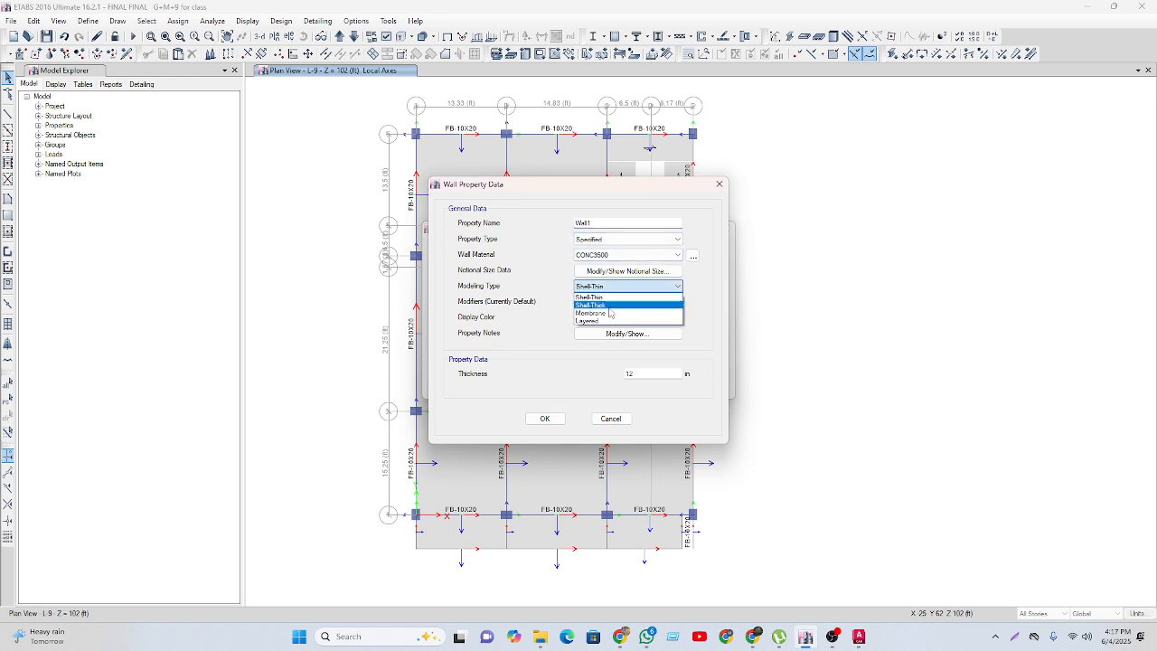
pyautogui.click(607, 305)
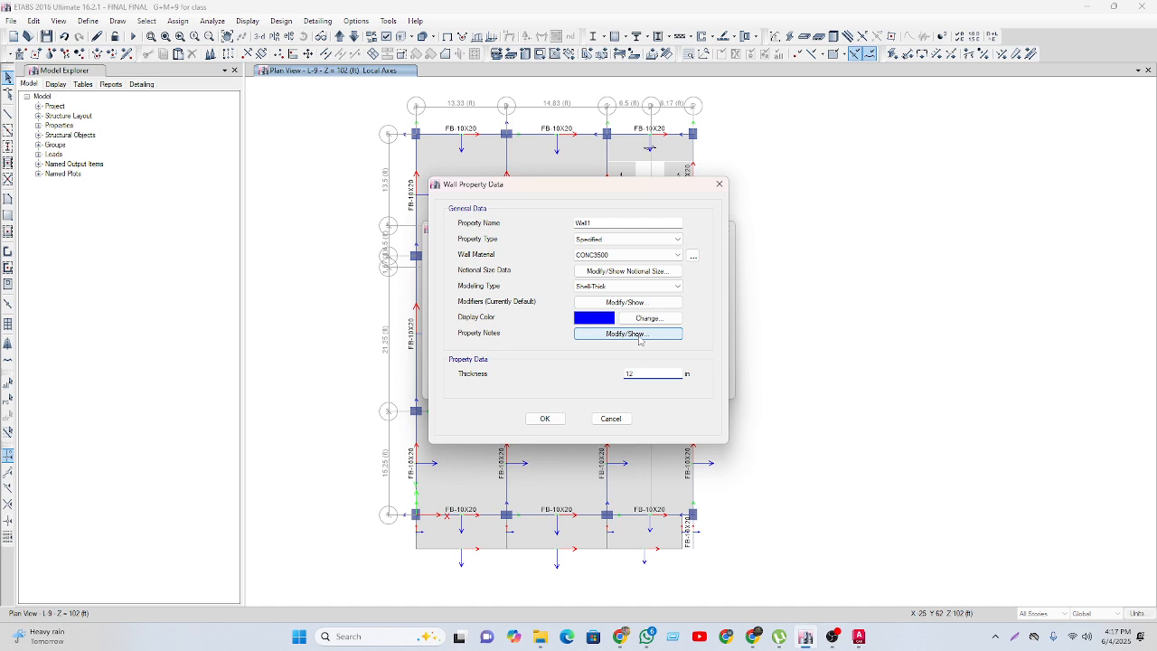
pyautogui.click(612, 421)
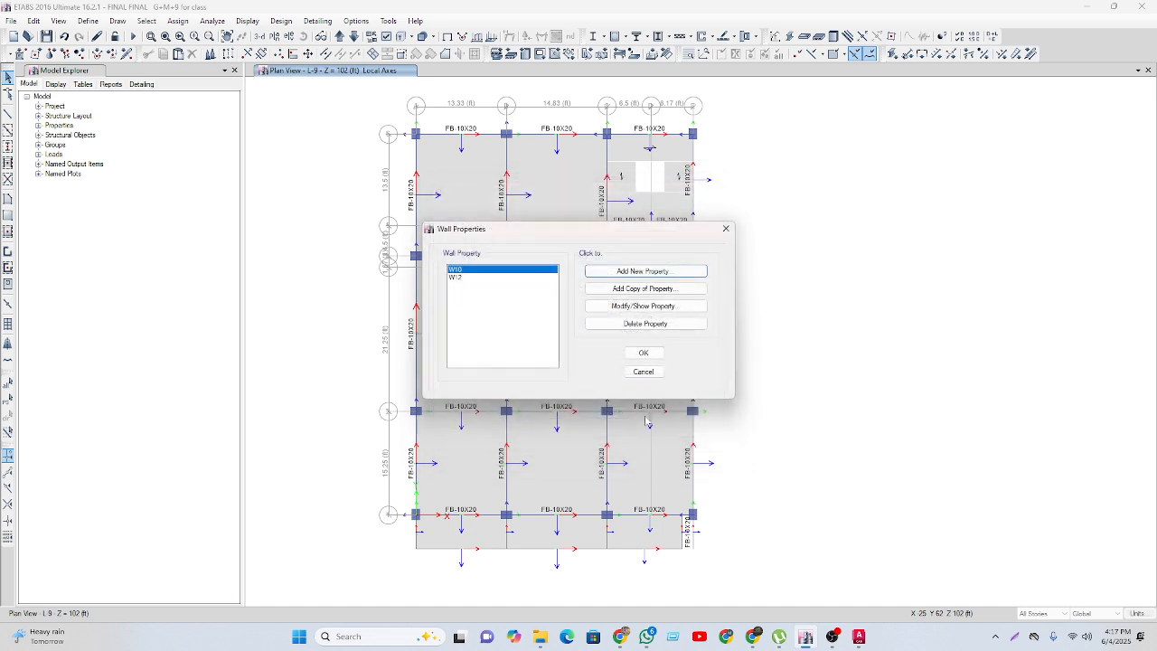
pyautogui.click(644, 371)
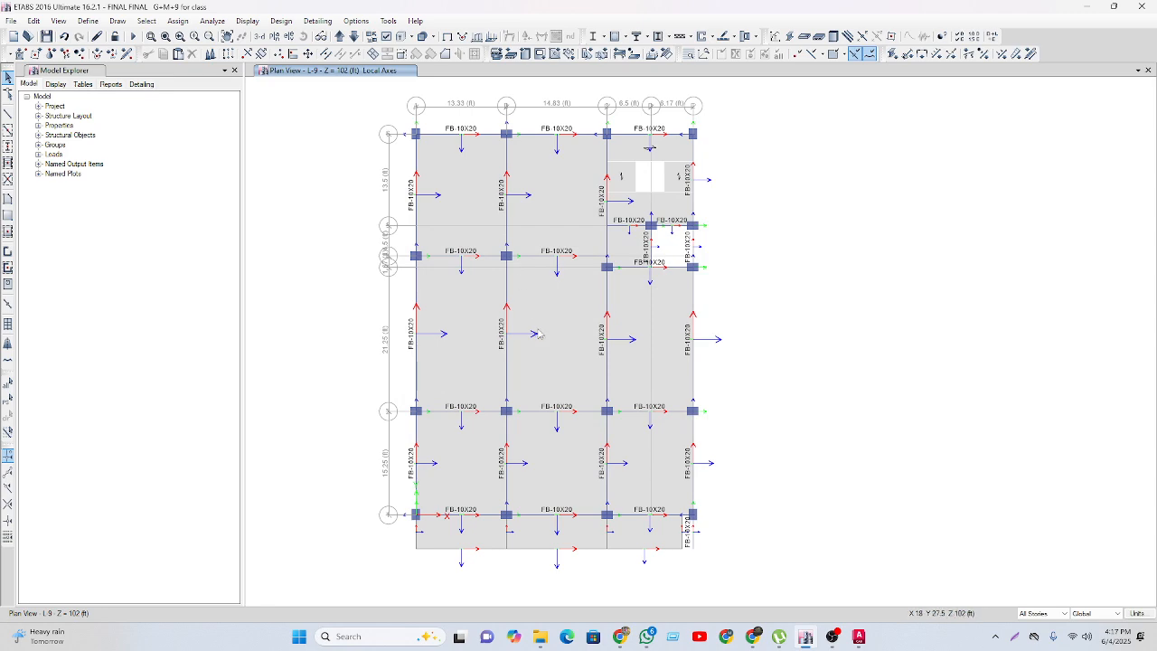
pyautogui.moveTo(539, 334); pyautogui.dragTo(598, 341, button='middle')
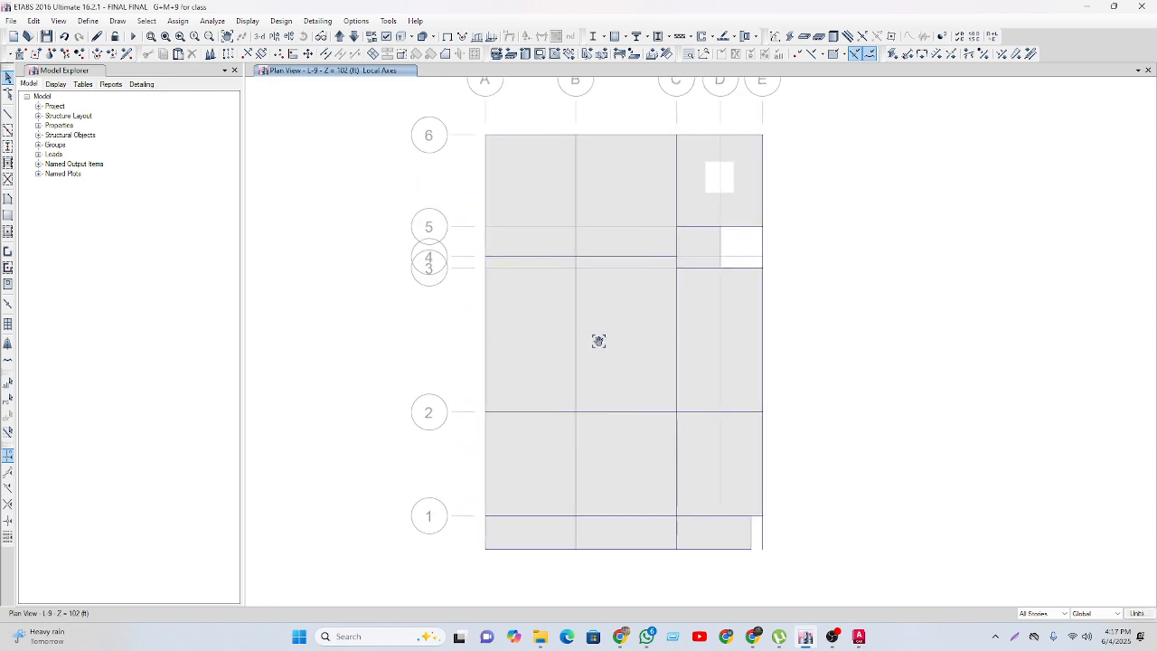